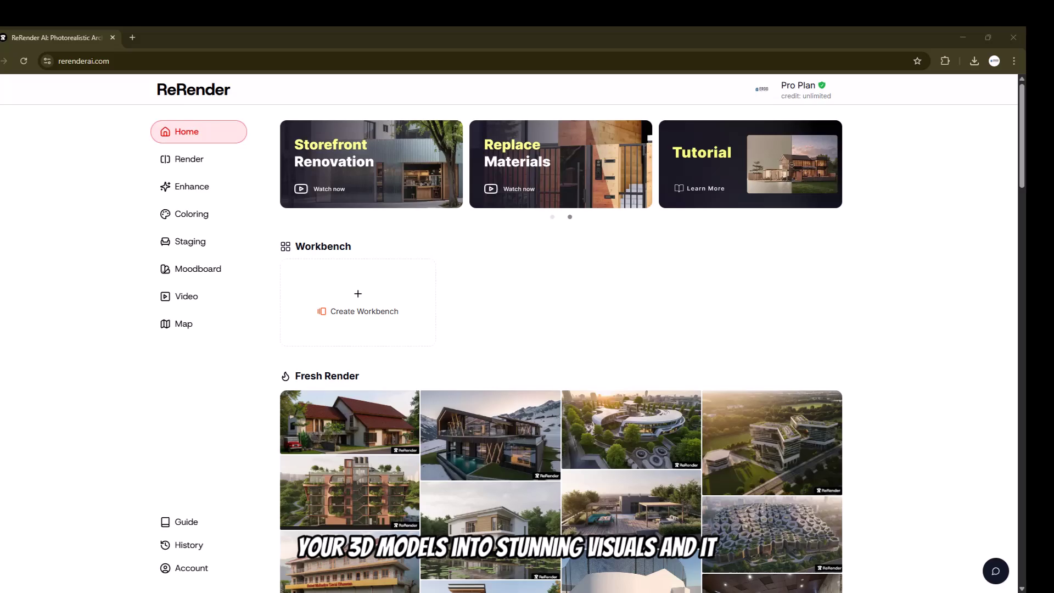
# Step: Look over the ReRender home page, flipping between the two sets of featured tutorial banners above the workbench area
pyautogui.scroll(-15, 513, 306)
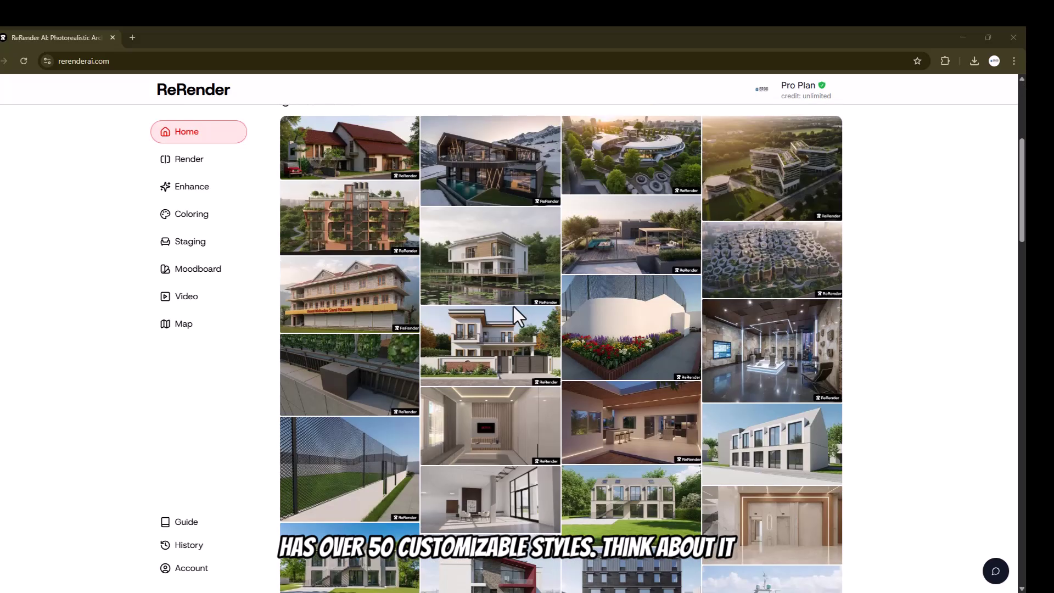
pyautogui.scroll(15, 522, 330)
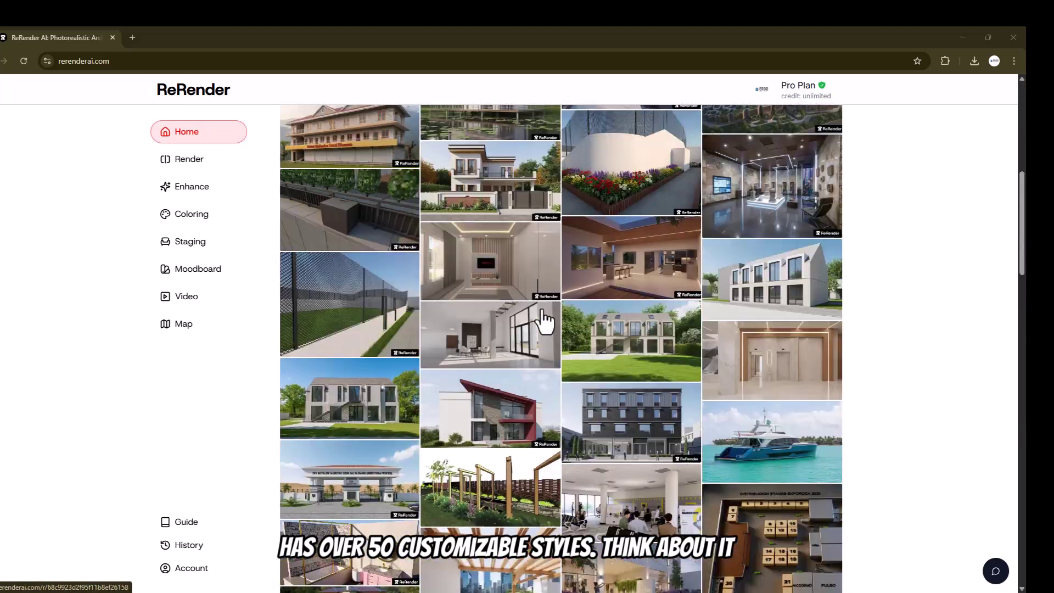
pyautogui.scroll(1, 499, 260)
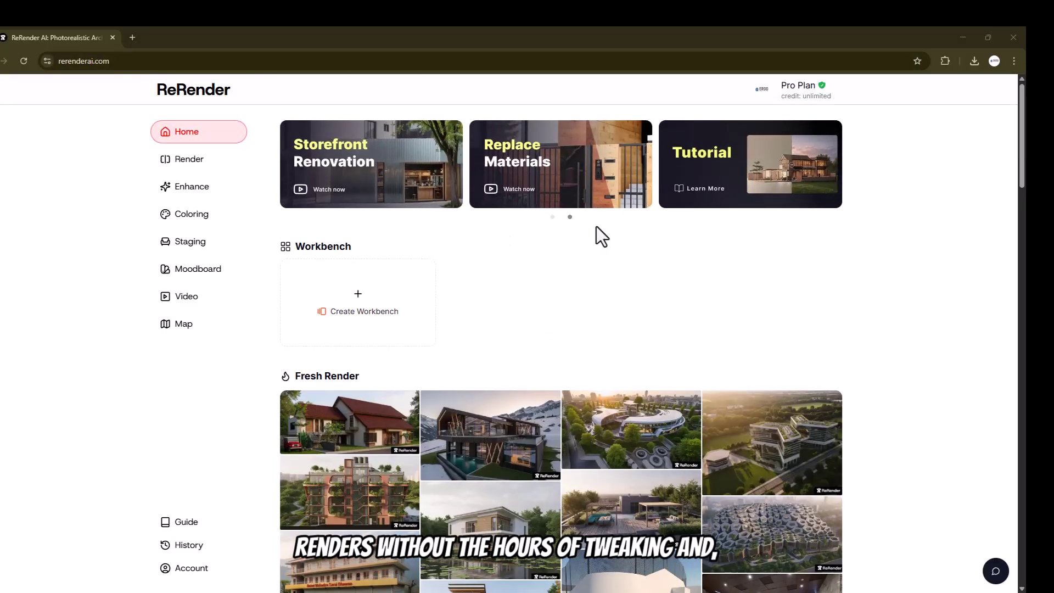
pyautogui.click(553, 218)
pyautogui.click(570, 217)
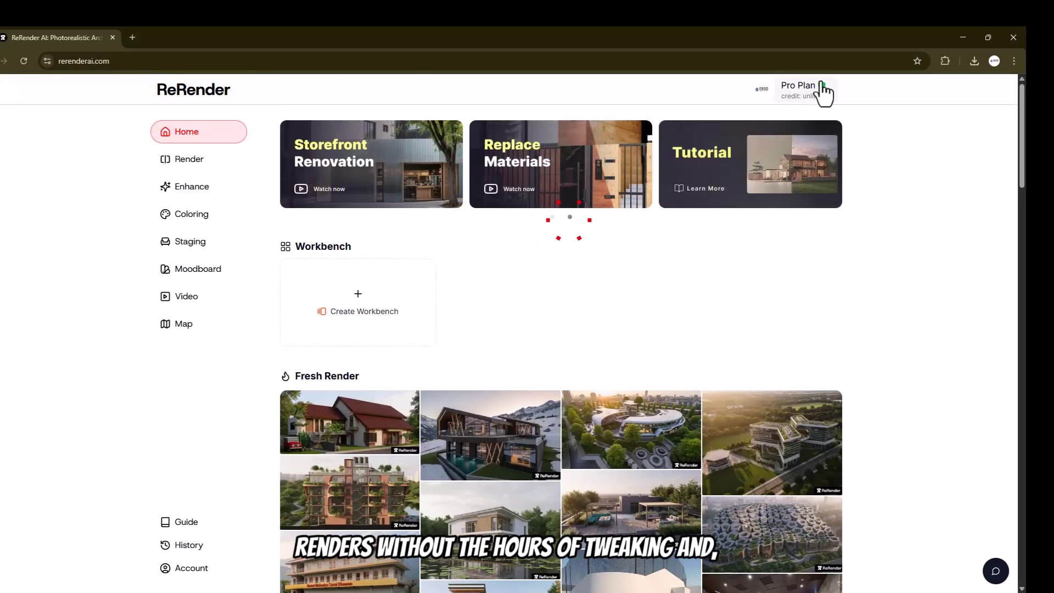
pyautogui.click(552, 218)
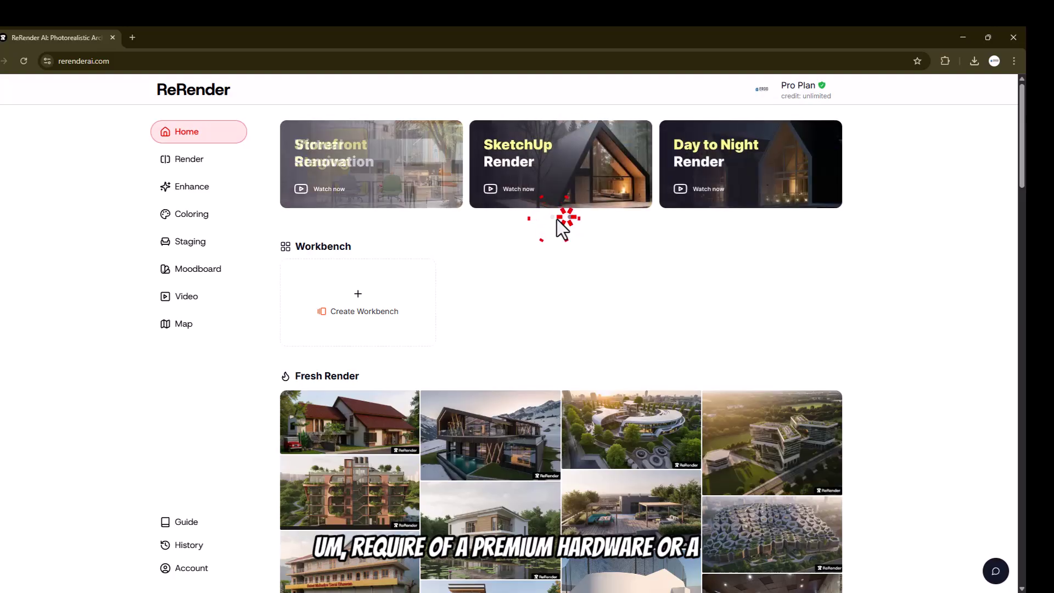
pyautogui.click(552, 218)
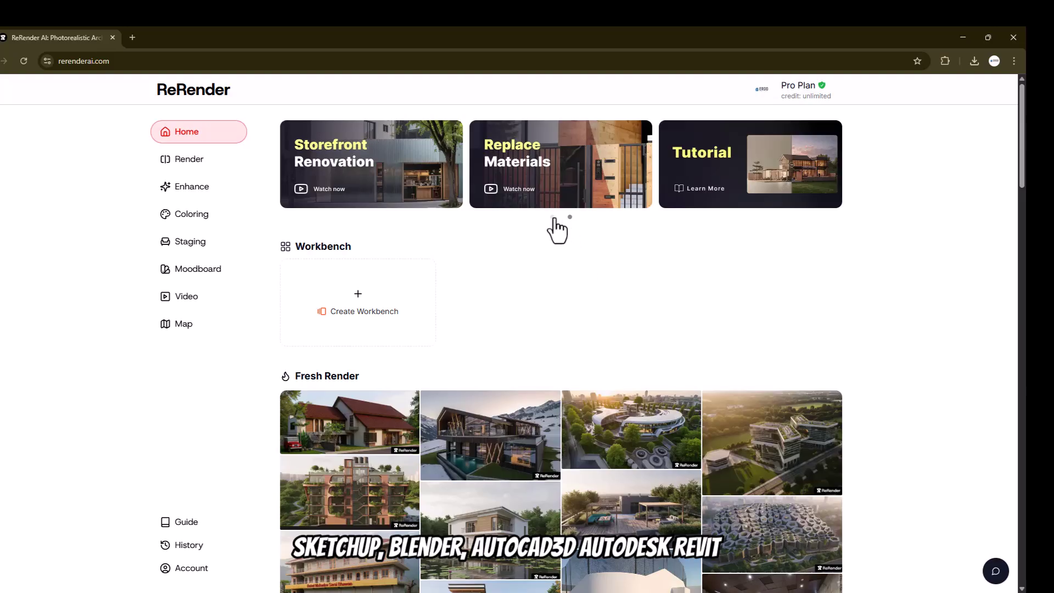
pyautogui.click(568, 217)
pyautogui.click(553, 217)
pyautogui.click(569, 217)
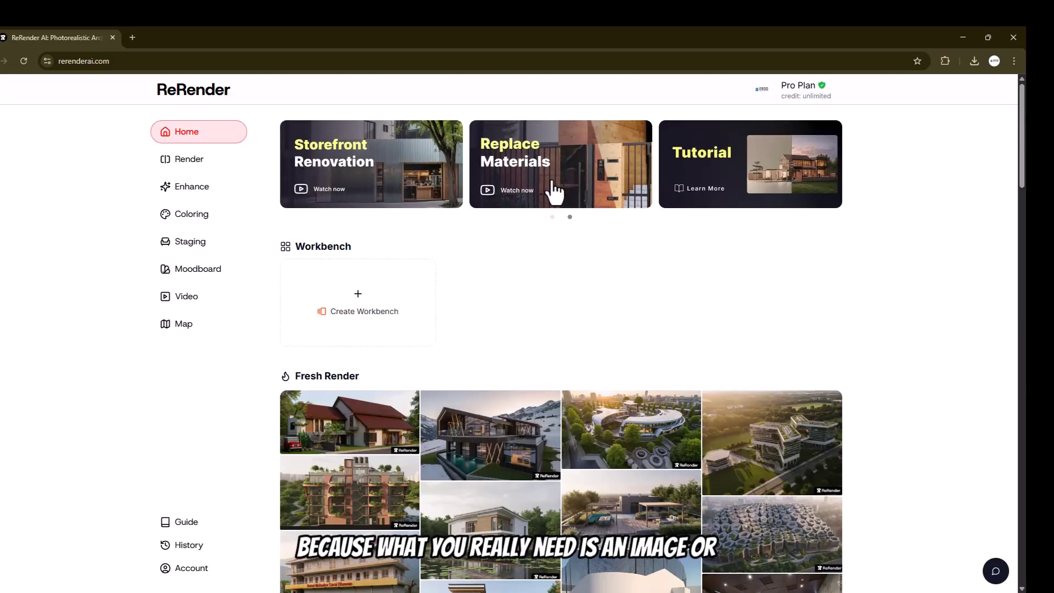
pyautogui.click(552, 217)
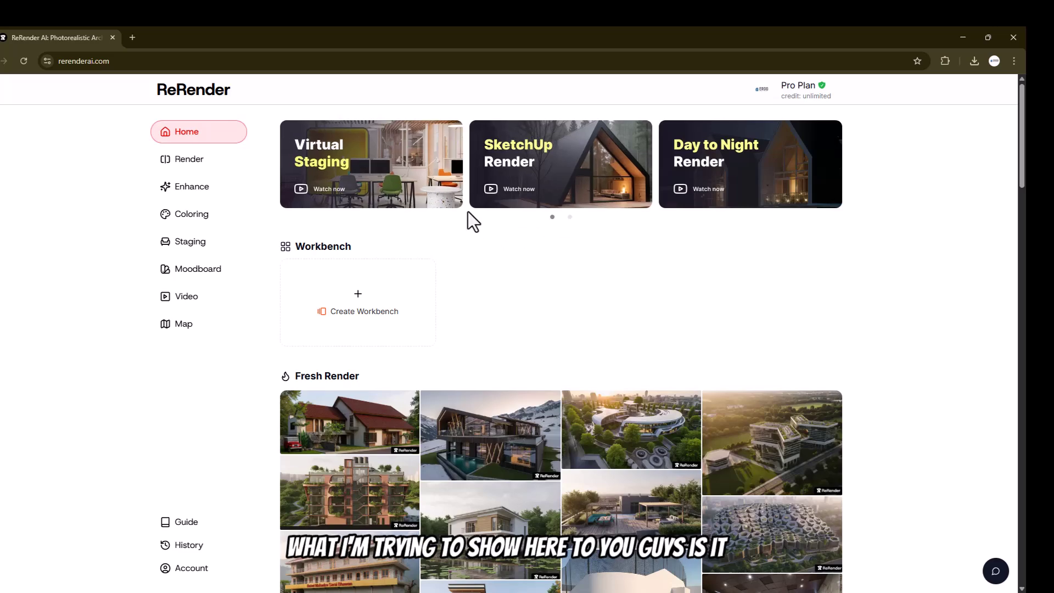
# Step: Browse the sample architectural images in the Fresh Render gallery and return to the start of the page
pyautogui.scroll(-2, 514, 321)
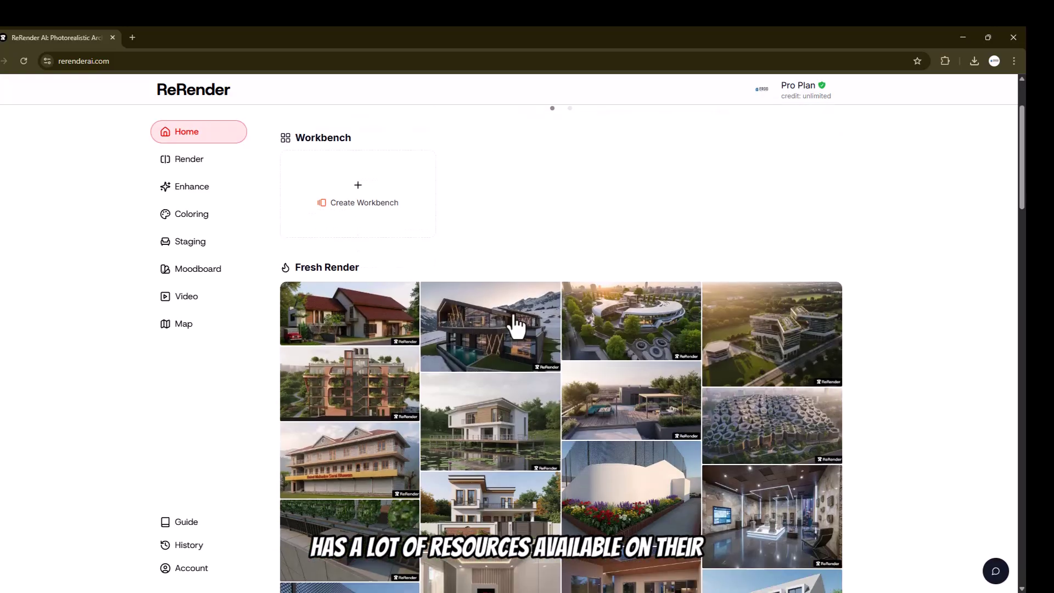
pyautogui.scroll(-3, 411, 329)
pyautogui.scroll(3, 414, 439)
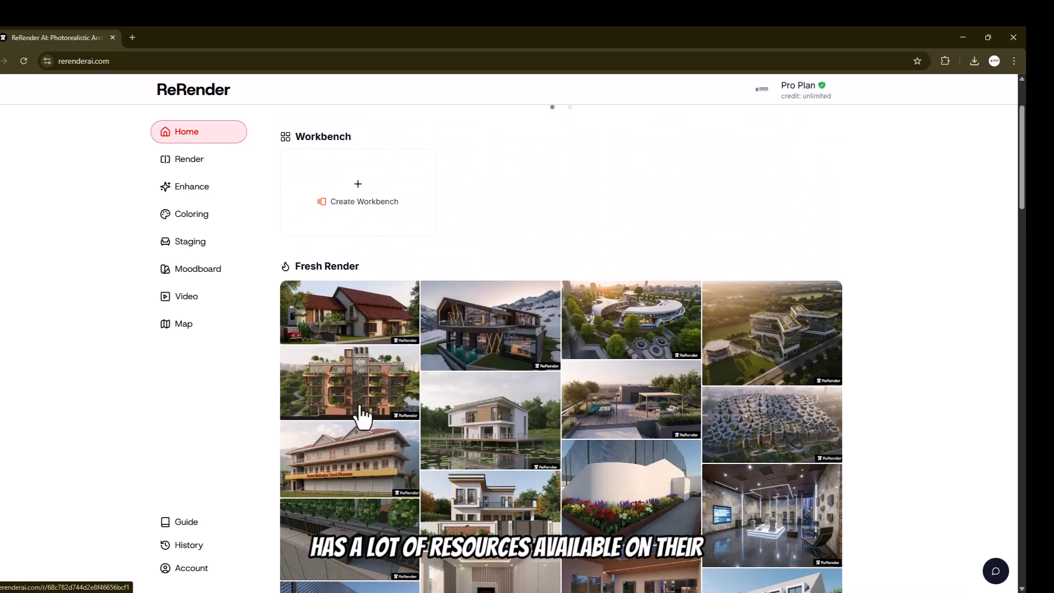
pyautogui.scroll(-2, 710, 327)
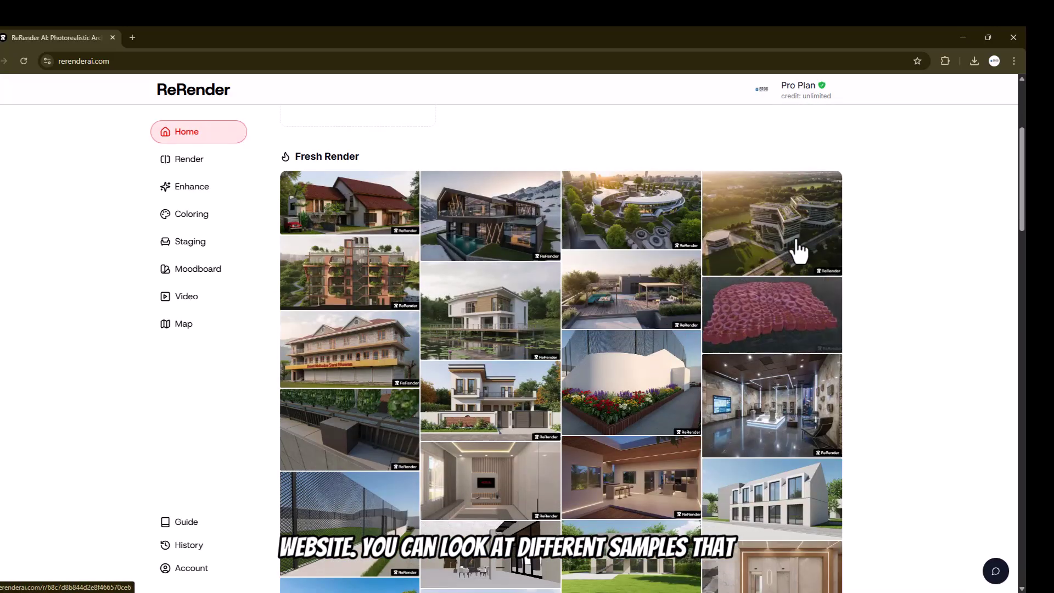
pyautogui.scroll(-4, 557, 437)
pyautogui.scroll(-1, 450, 483)
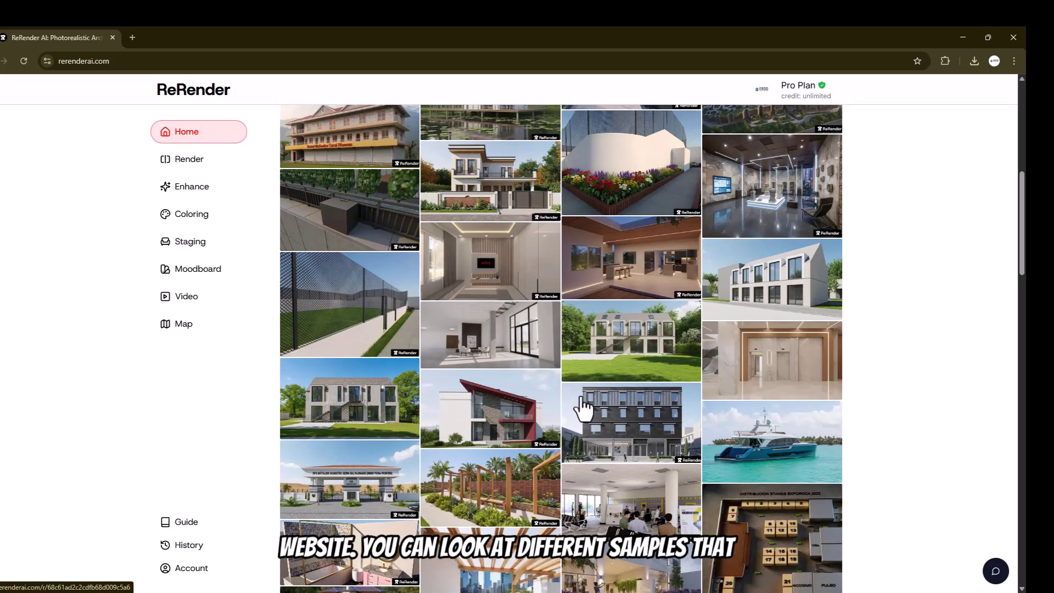
pyautogui.scroll(-15, 592, 409)
pyautogui.scroll(20, 568, 382)
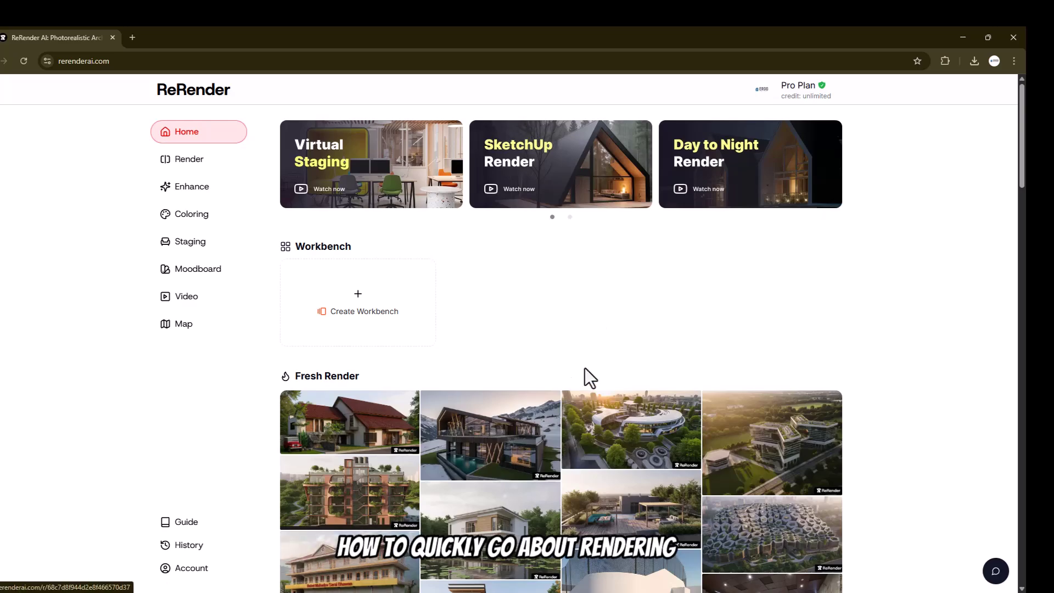
pyautogui.scroll(-4, 584, 373)
pyautogui.scroll(4, 604, 405)
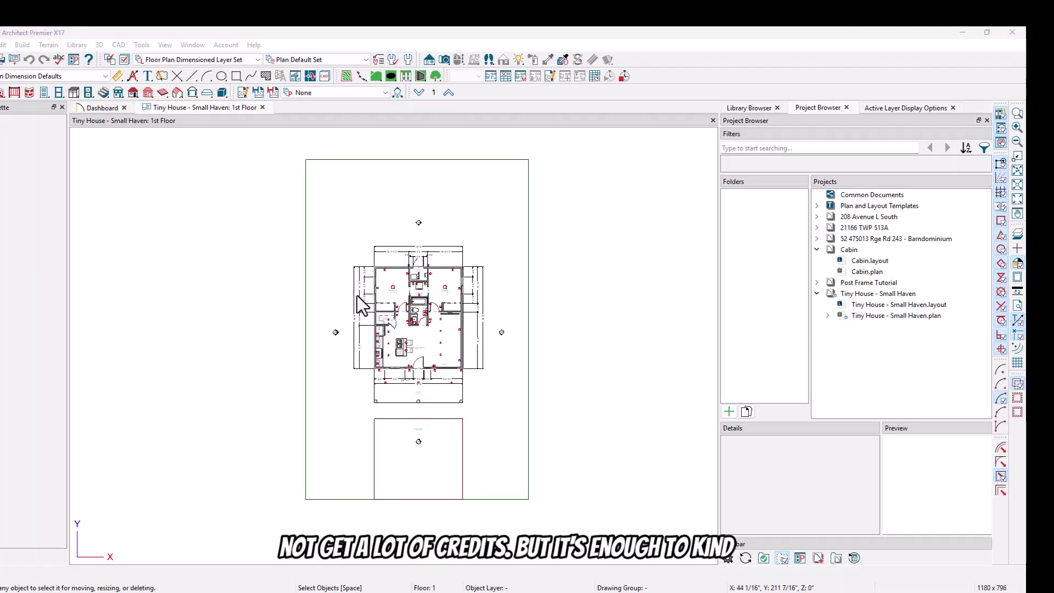
# Step: Switch to the Tiny House plan in Chief Architect, inspect the front porch in a perspective full overview, and close that view
pyautogui.scroll(3, 413, 314)
pyautogui.scroll(-3, 470, 398)
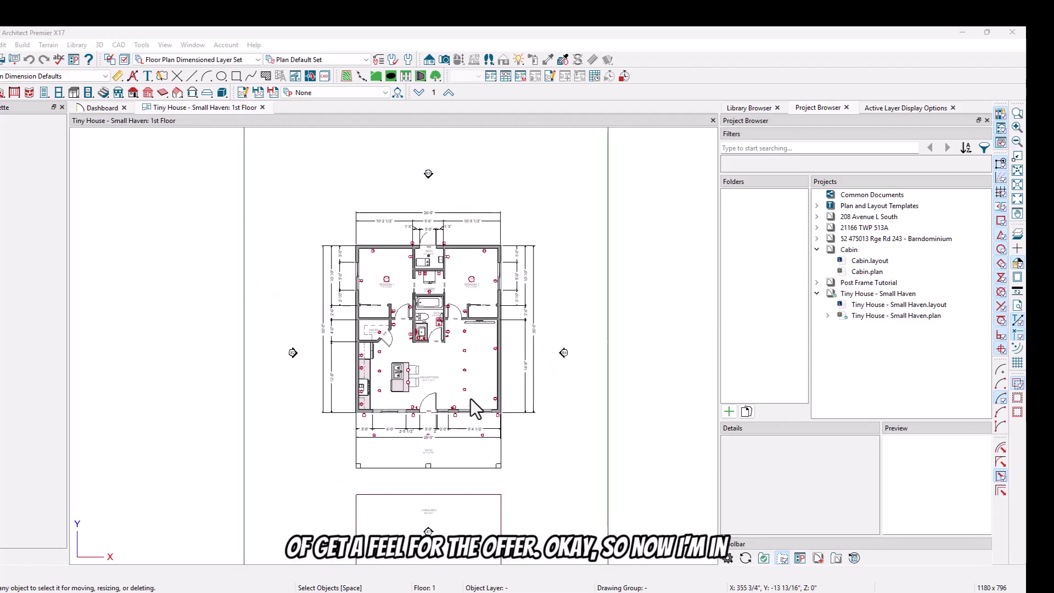
pyautogui.scroll(5, 379, 351)
pyautogui.scroll(-5, 380, 351)
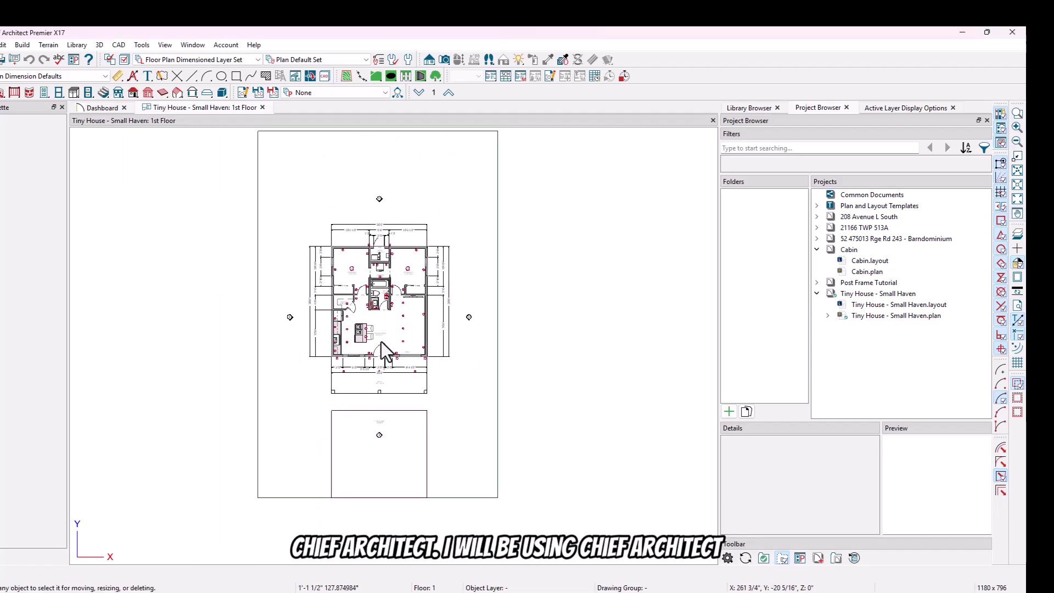
pyautogui.scroll(3, 359, 409)
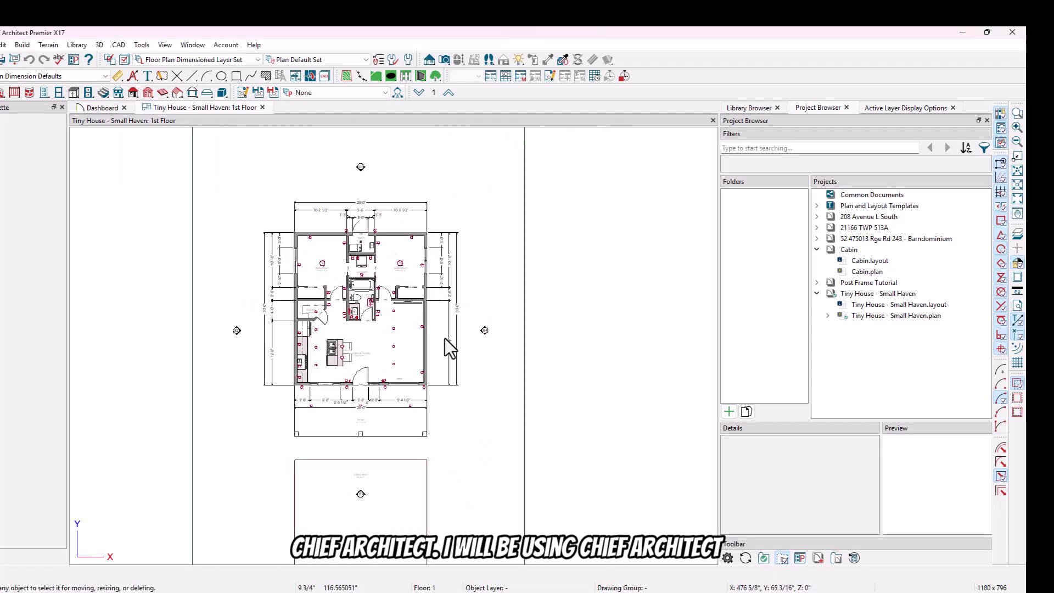
pyautogui.click(444, 59)
pyautogui.click(29, 134)
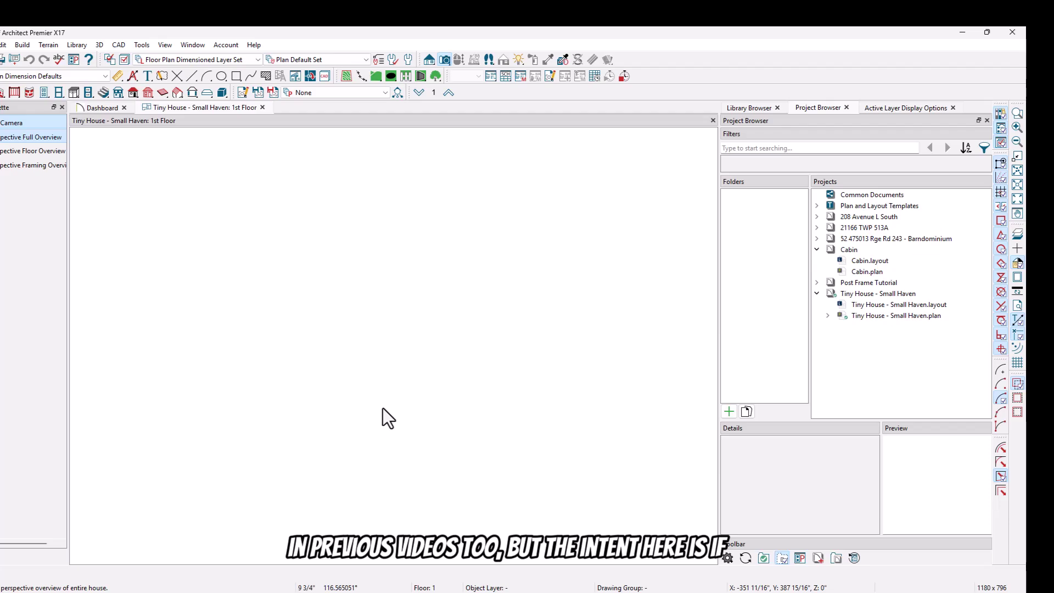
pyautogui.moveTo(445, 423); pyautogui.dragTo(386, 345)
pyautogui.scroll(2, 386, 345)
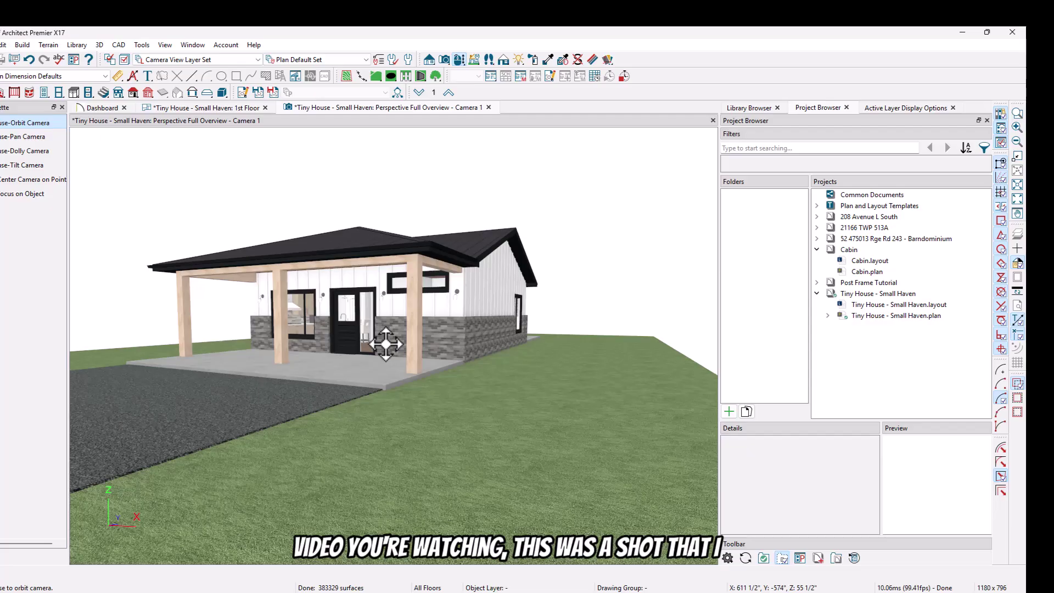
pyautogui.moveTo(329, 365); pyautogui.dragTo(427, 349)
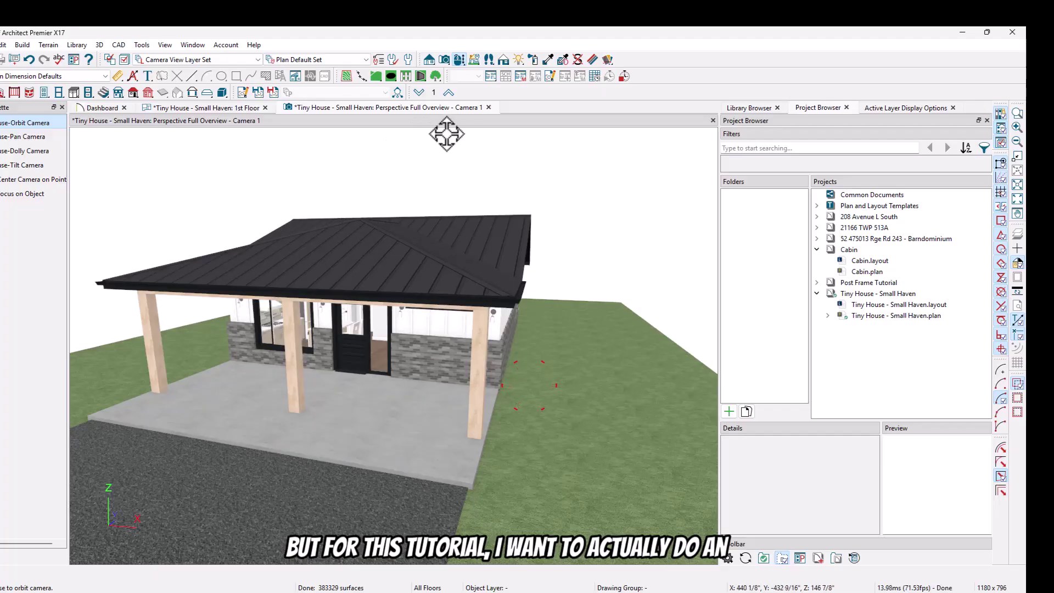
pyautogui.click(488, 107)
# Step: Create a full camera view across the living area toward the kitchen island and set its rendering technique to Standard
pyautogui.scroll(3, 398, 313)
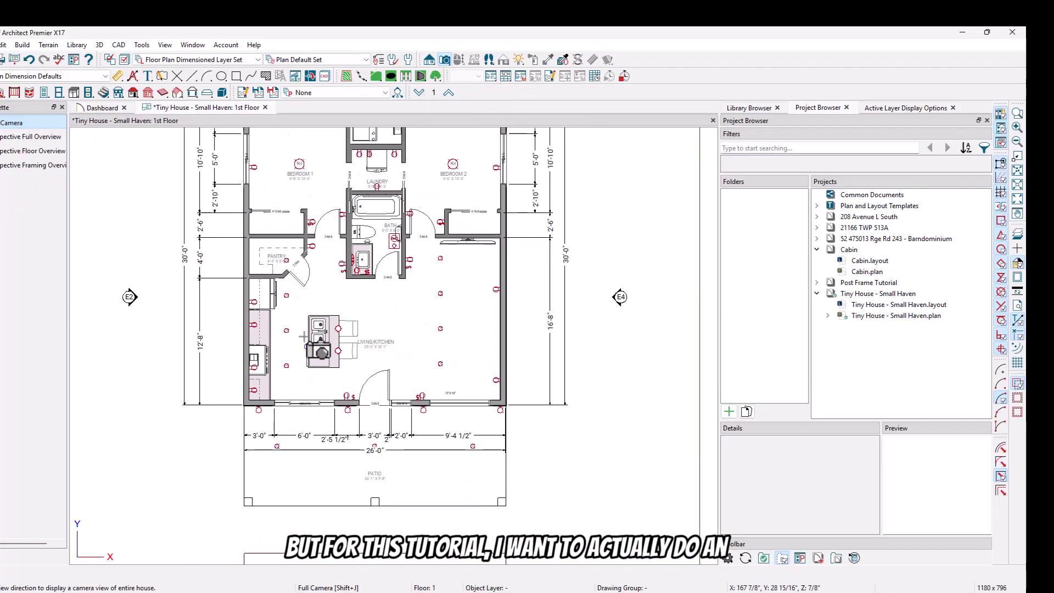
pyautogui.moveTo(467, 339); pyautogui.dragTo(281, 345)
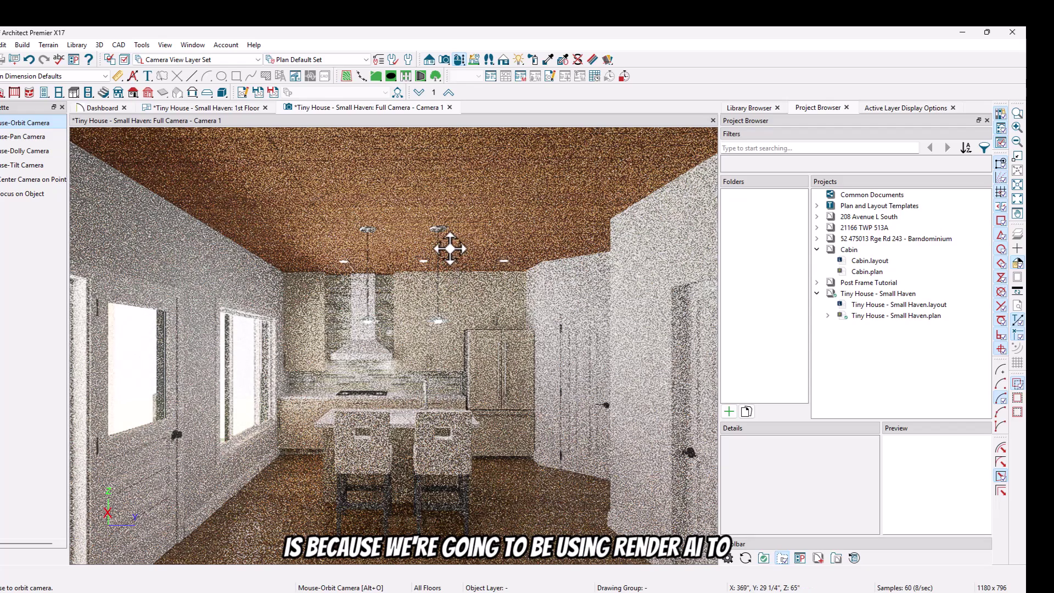
pyautogui.click(503, 59)
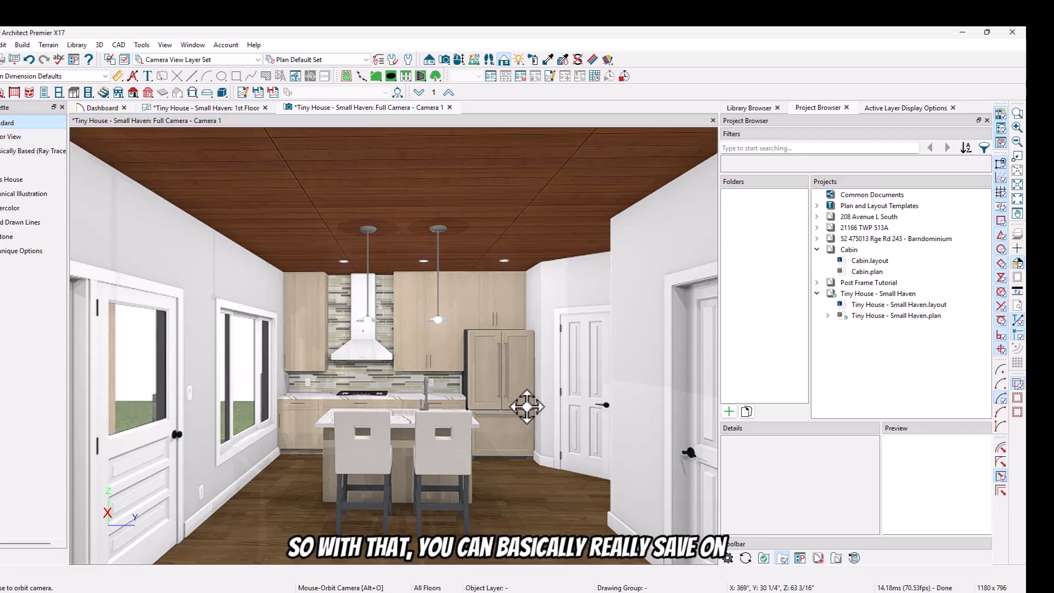
# Step: Export the kitchen camera view as a picture named Cabin 2.png in the Renders folder, without replacing Cabin 1.png
pyautogui.click(2, 45)
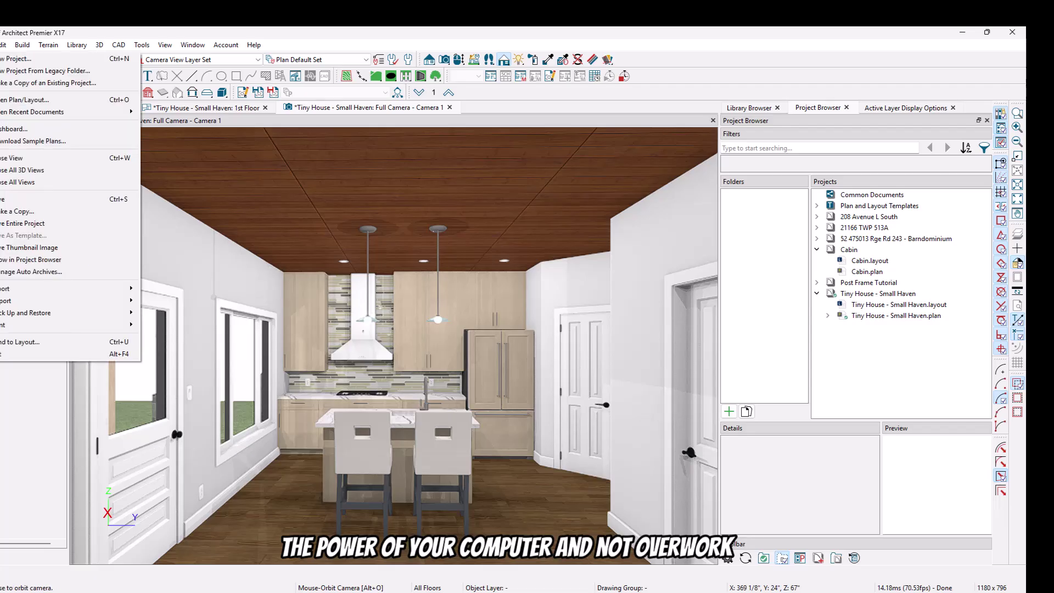
pyautogui.moveTo(50, 289)
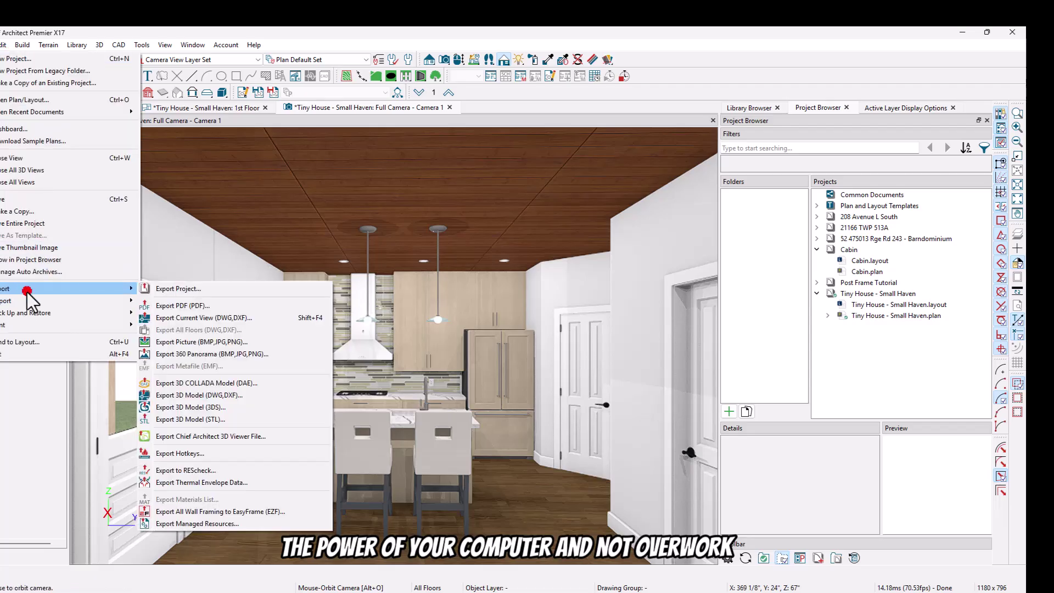
pyautogui.click(207, 342)
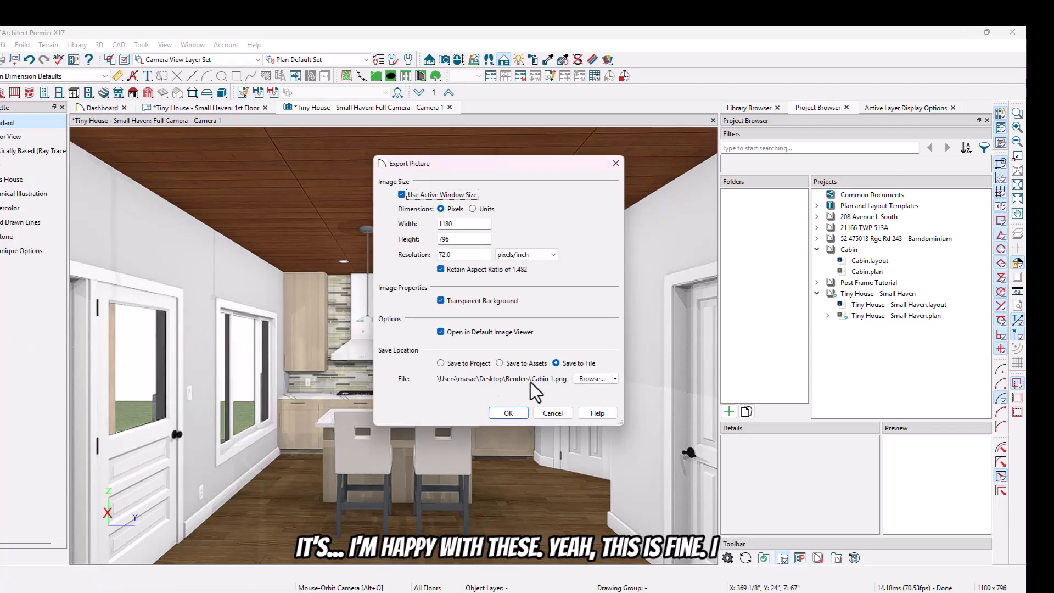
pyautogui.click(504, 415)
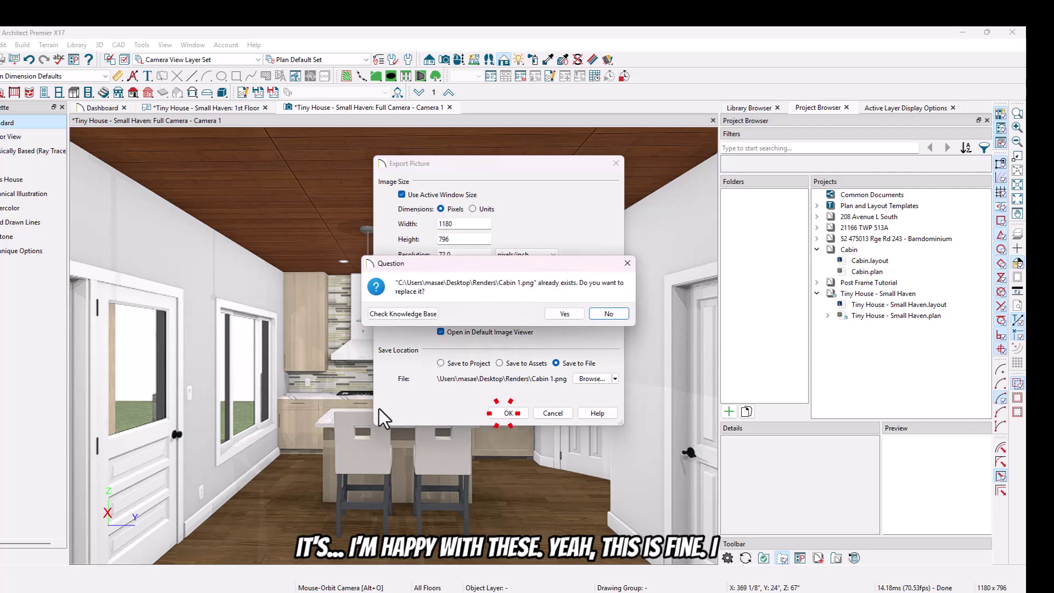
pyautogui.click(607, 313)
pyautogui.click(586, 379)
pyautogui.click(470, 390)
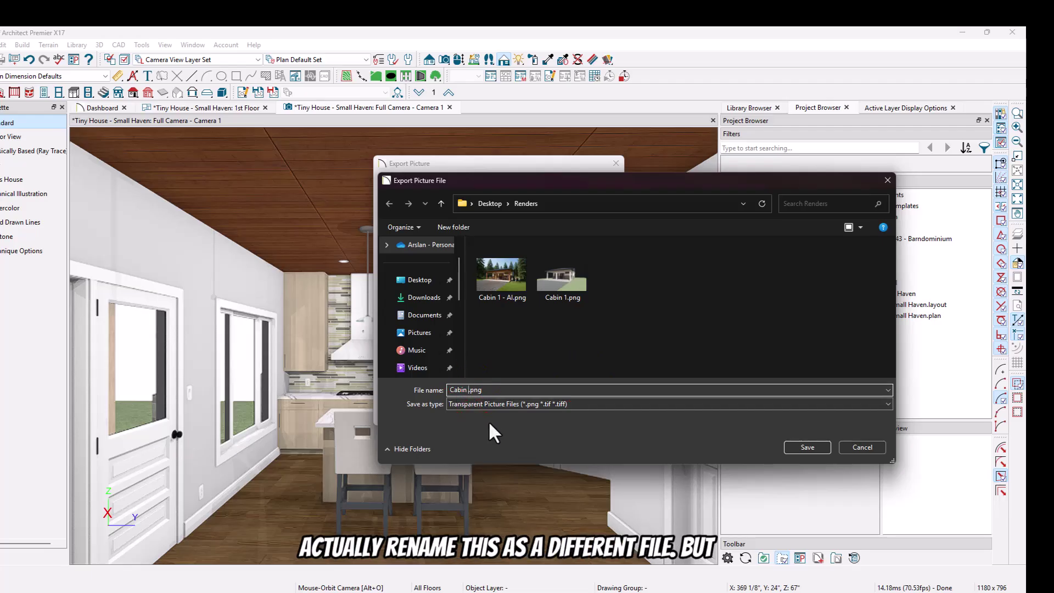
pyautogui.write('2')
pyautogui.click(806, 445)
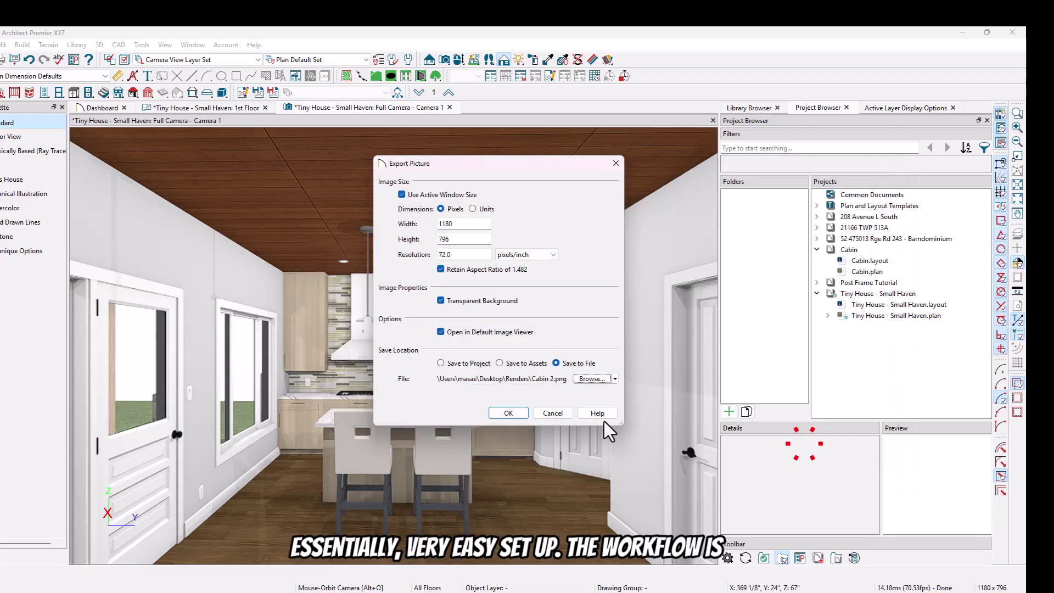
pyautogui.click(513, 414)
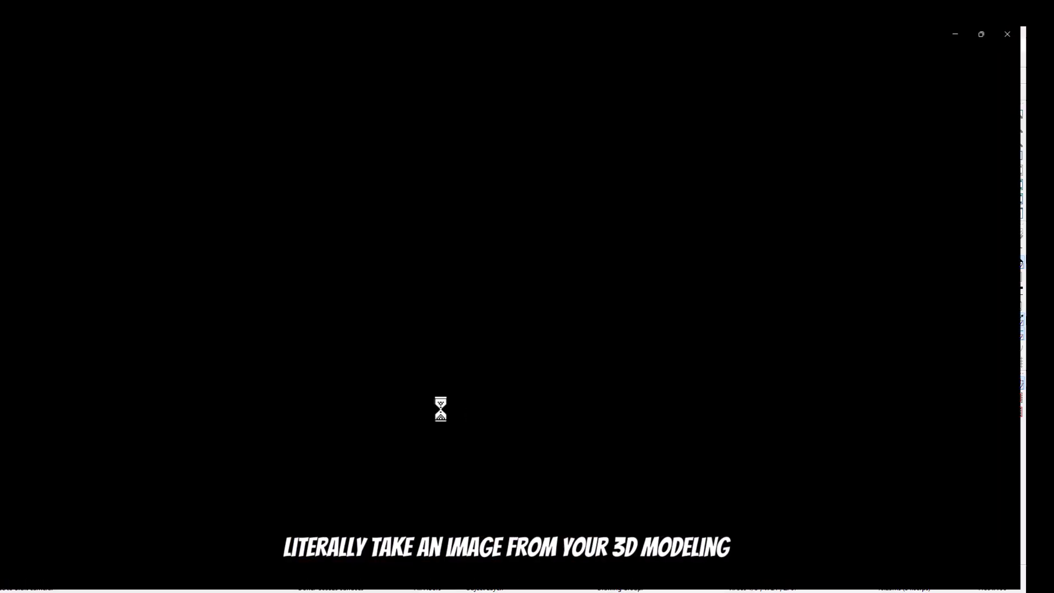
# Step: Examine the exported Cabin 2.png up close, checking the kitchen cabinets, island, lighting and finishes
pyautogui.scroll(3, 476, 328)
pyautogui.scroll(2, 521, 332)
pyautogui.scroll(-5, 541, 325)
pyautogui.scroll(4, 539, 324)
pyautogui.scroll(-3, 539, 322)
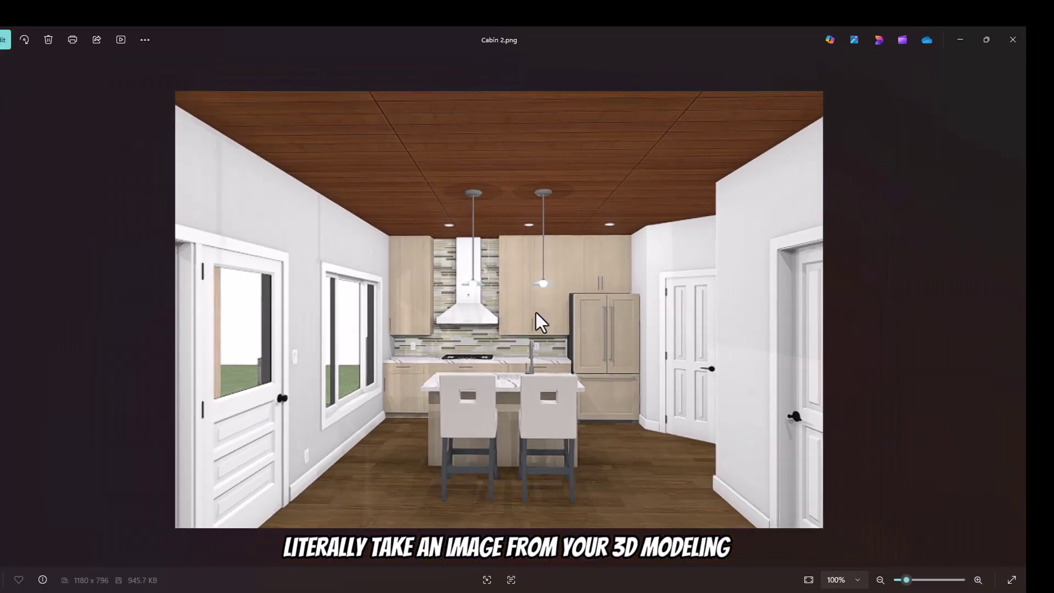
pyautogui.scroll(3, 536, 313)
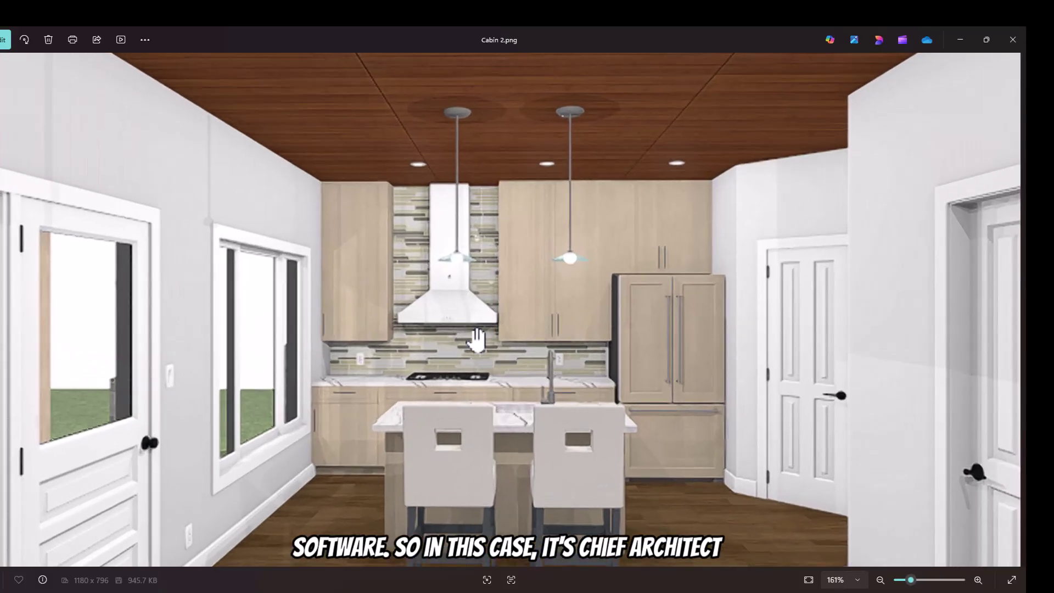
pyautogui.scroll(-2, 472, 337)
pyautogui.scroll(1, 483, 351)
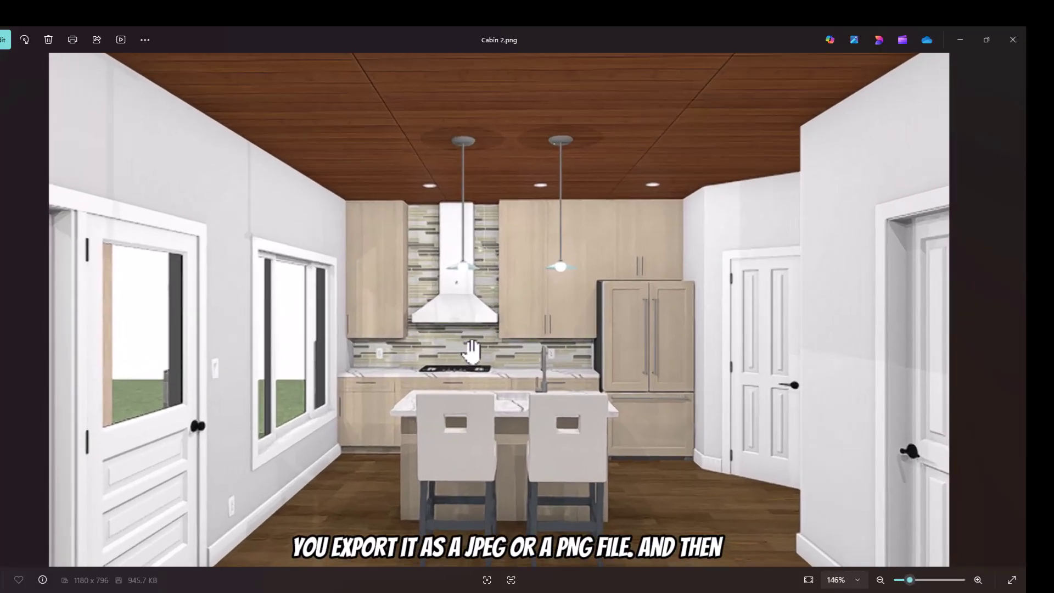
pyautogui.scroll(-2, 522, 384)
pyautogui.scroll(3, 579, 434)
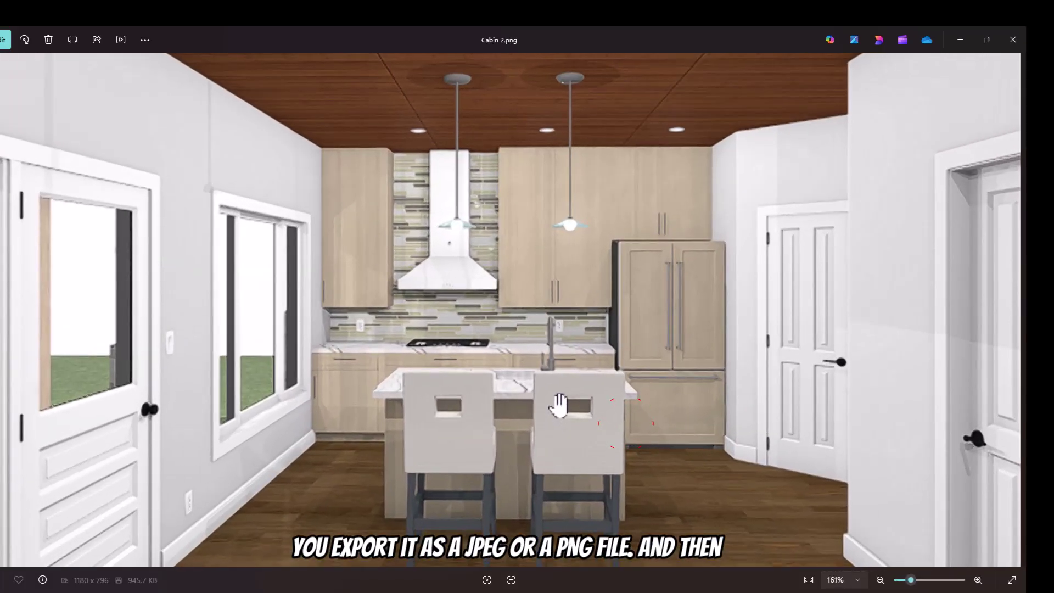
pyautogui.scroll(-2, 522, 393)
pyautogui.scroll(2, 521, 395)
pyautogui.scroll(-1, 522, 394)
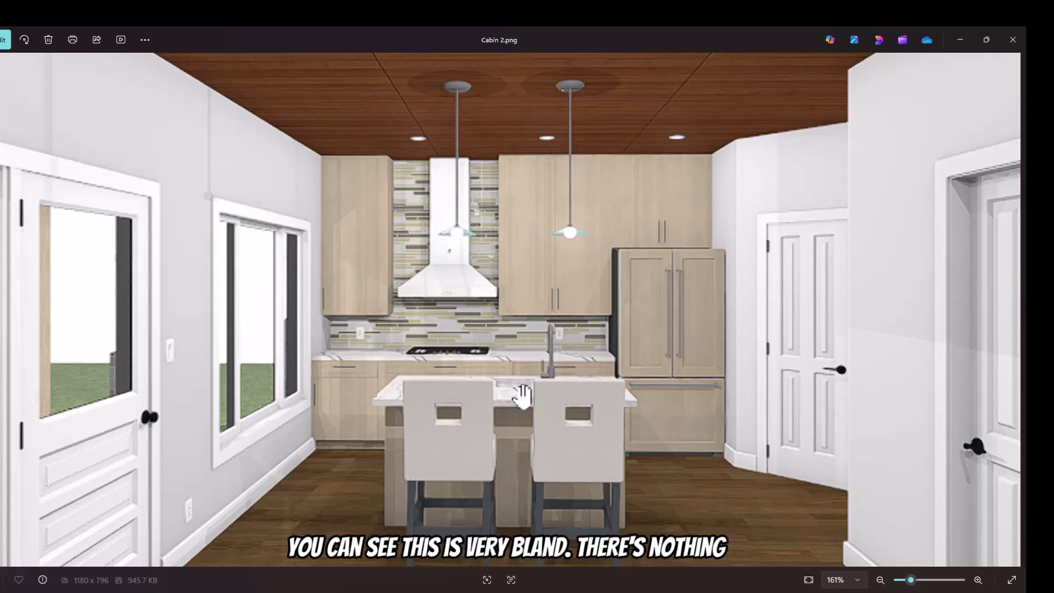
# Step: Switch to ReRender AI in the browser and upload Cabin 2.png from the Renders folder as the Fast Render image
pyautogui.scroll(-2, 571, 337)
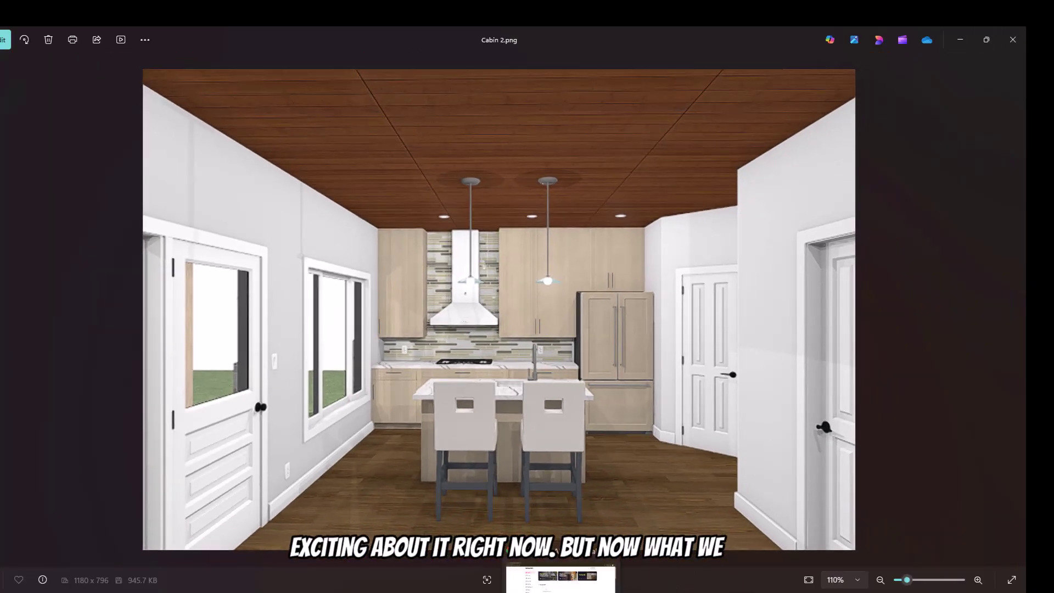
pyautogui.click(560, 580)
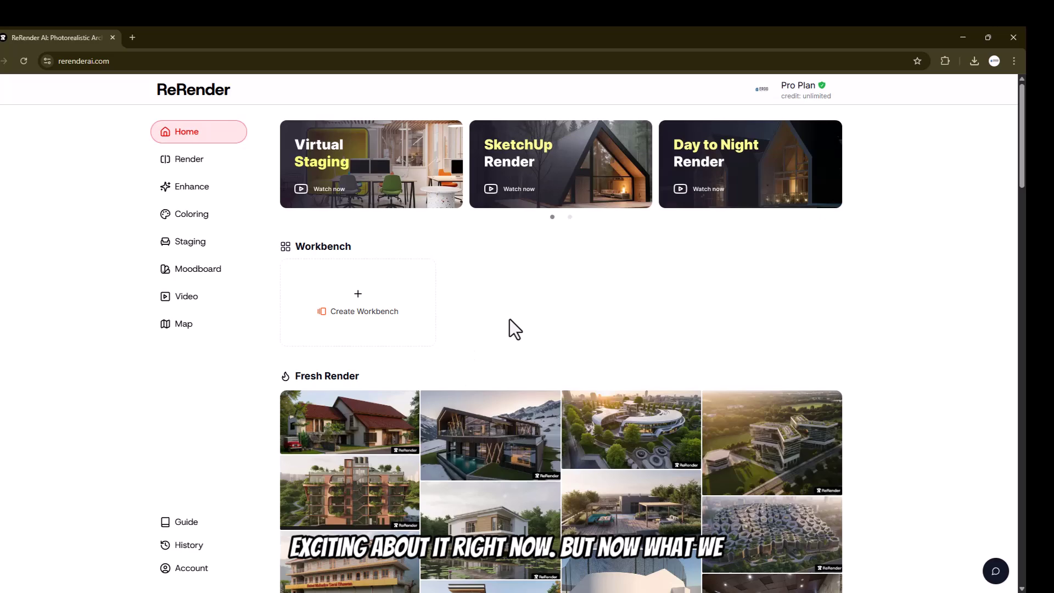
pyautogui.click(213, 162)
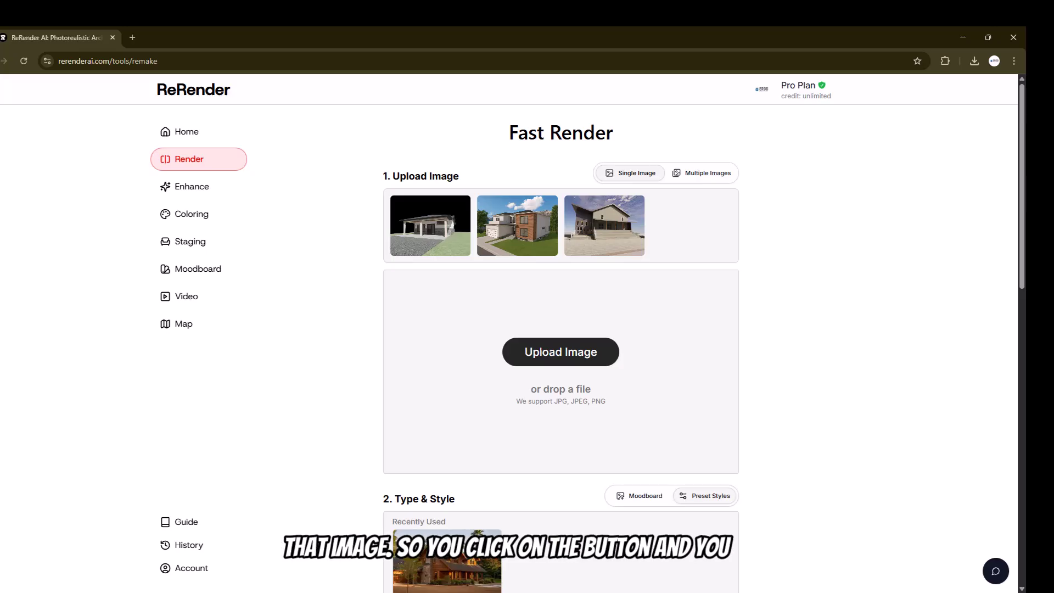
pyautogui.click(581, 354)
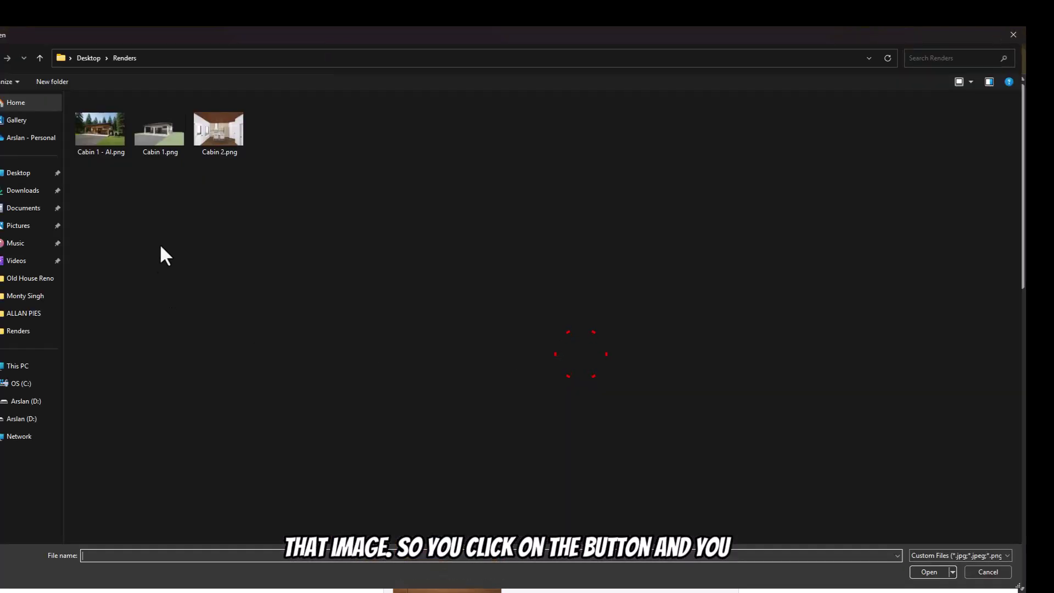
pyautogui.doubleClick(216, 151)
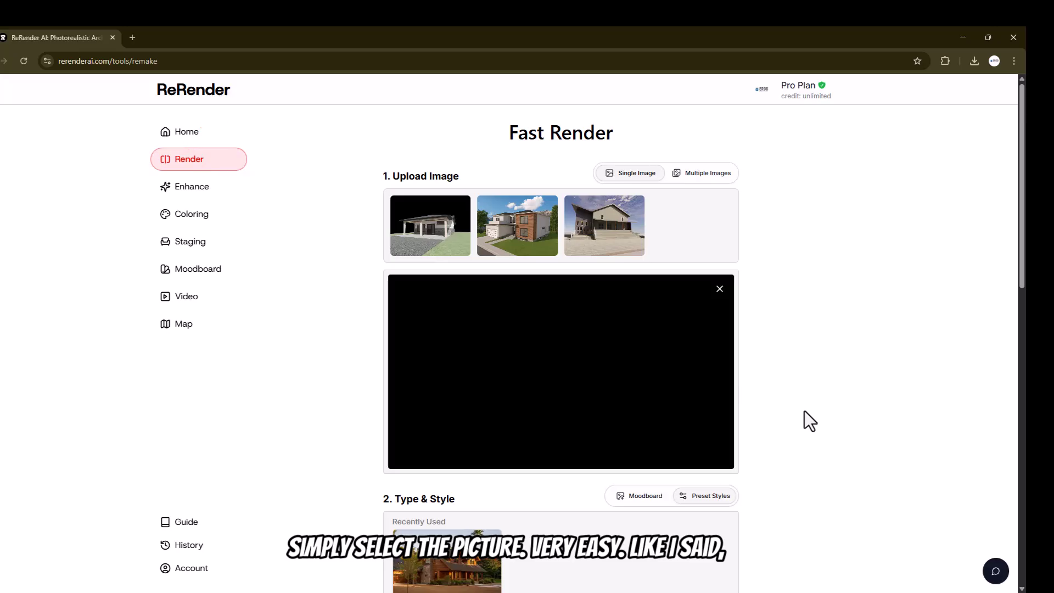
# Step: Look at the Moodboard reference image option under Type & Style and return to Preset Styles
pyautogui.scroll(-5, 798, 406)
pyautogui.click(713, 222)
pyautogui.click(625, 221)
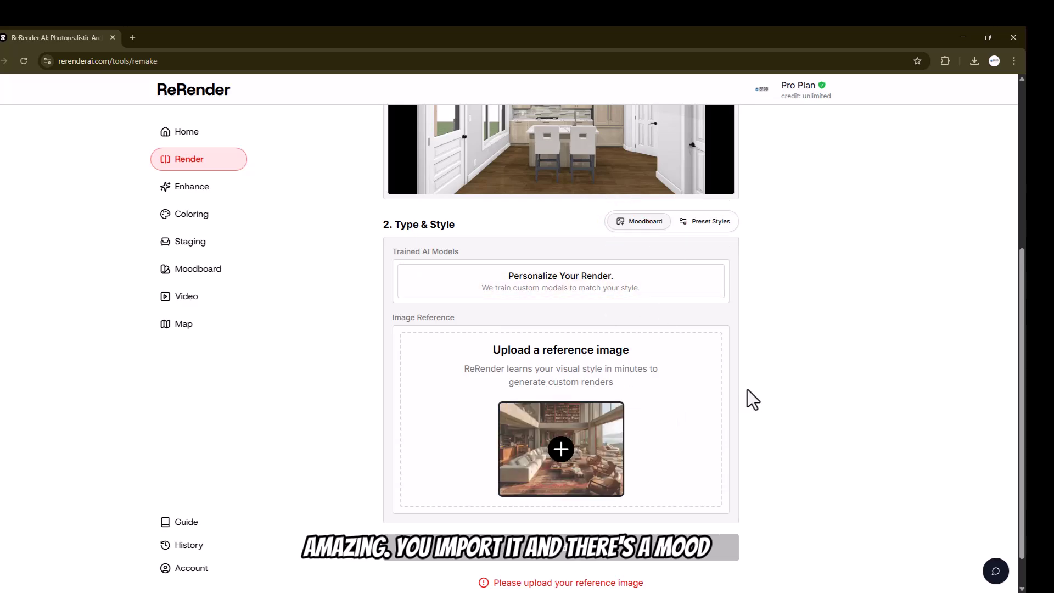
pyautogui.click(708, 230)
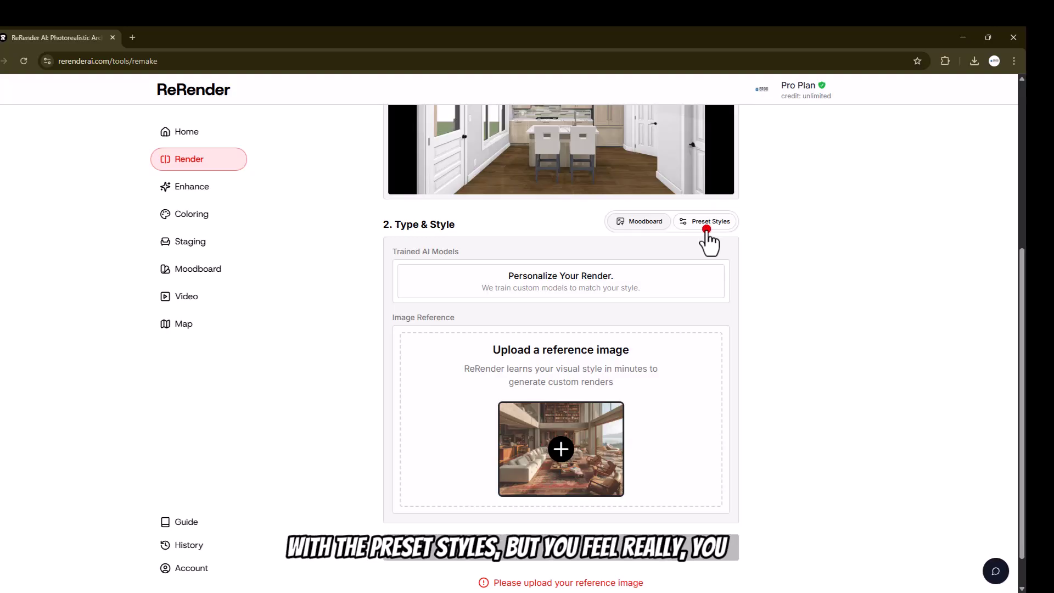
# Step: Select the Warm Wooden Modern preset style for the Single Family Home type
pyautogui.scroll(-2, 663, 292)
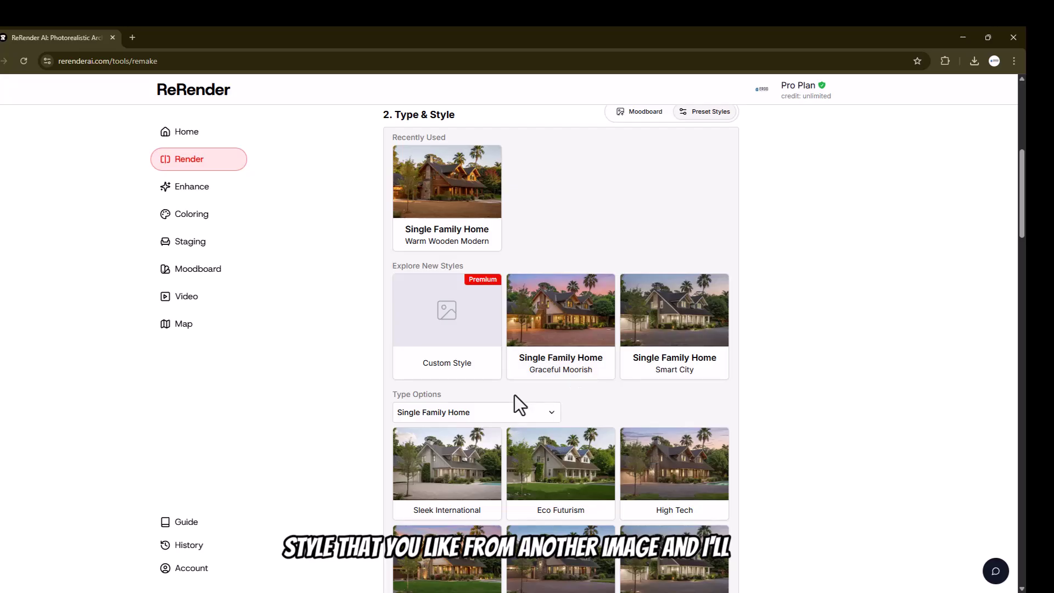
pyautogui.click(566, 334)
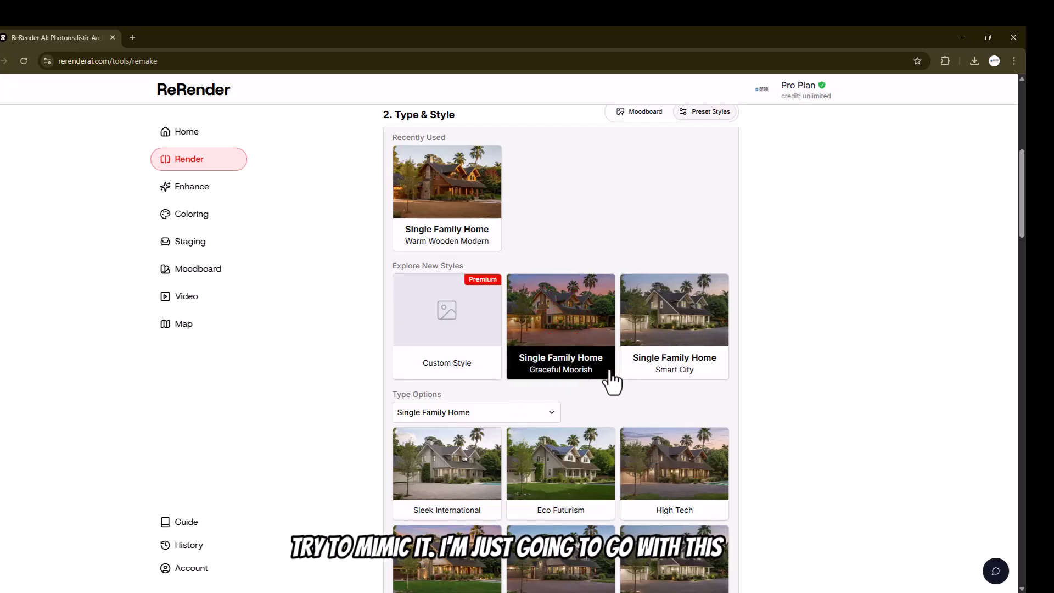
pyautogui.scroll(-2, 612, 381)
pyautogui.scroll(-2, 613, 378)
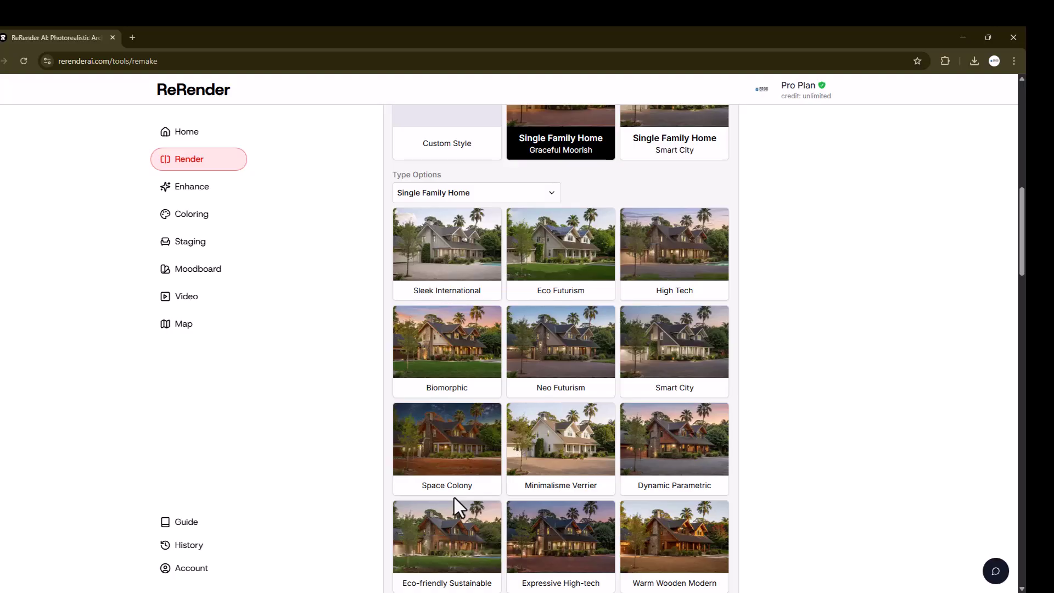
pyautogui.scroll(-2, 519, 494)
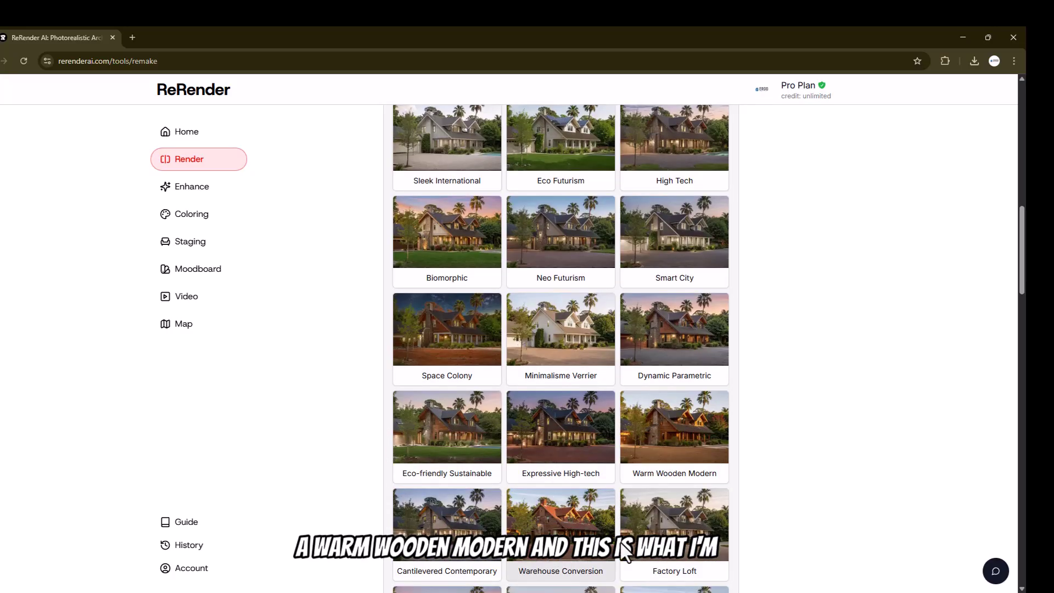
pyautogui.click(673, 421)
pyautogui.scroll(-4, 685, 219)
pyautogui.scroll(8, 725, 400)
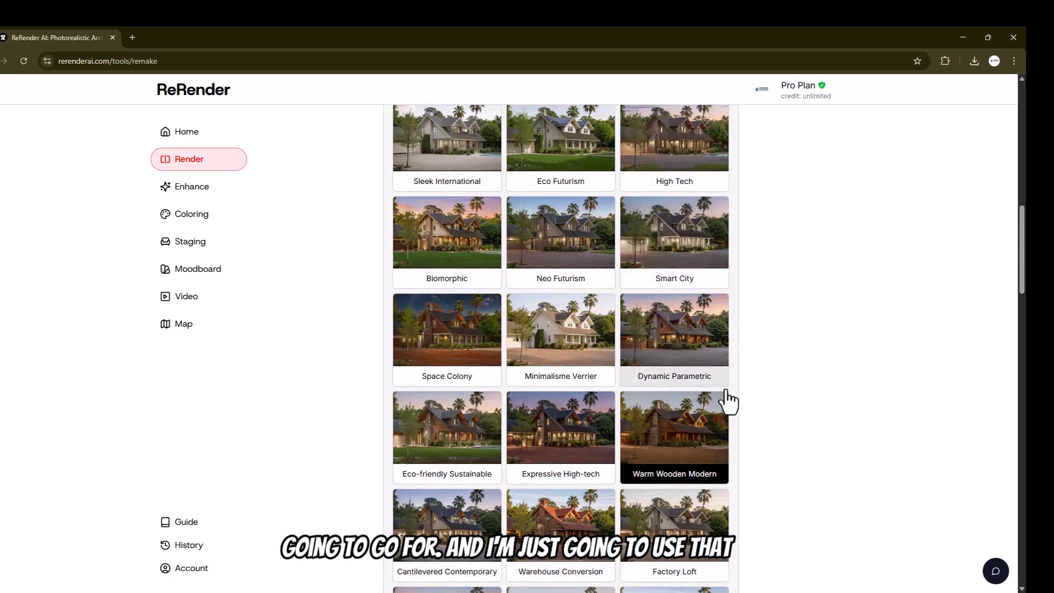
# Step: Set the render's Landscape detail to Forest
pyautogui.scroll(-14, 807, 401)
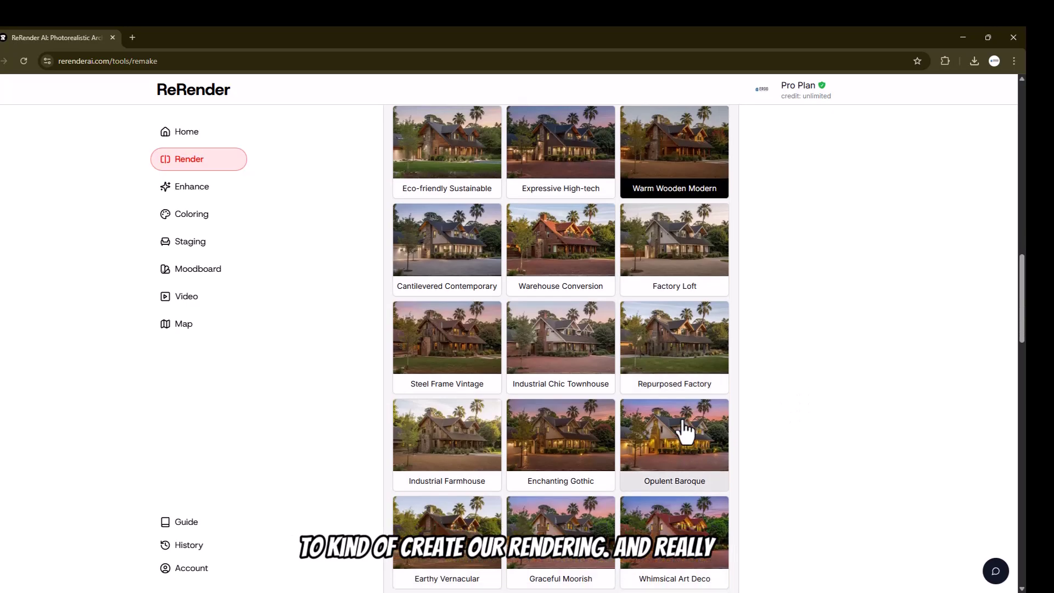
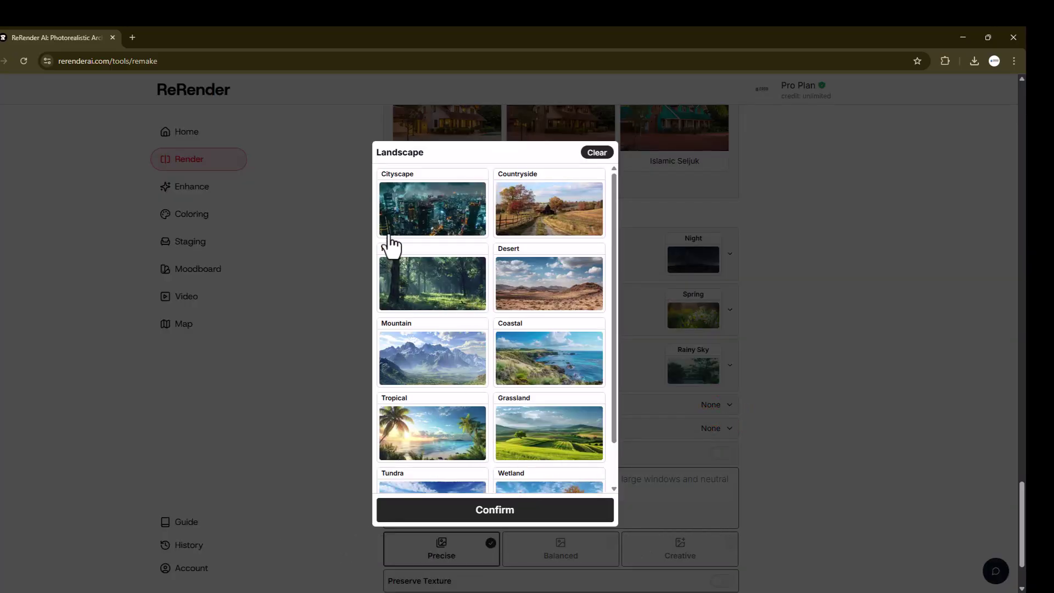
pyautogui.click(443, 277)
pyautogui.click(494, 513)
pyautogui.scroll(-2, 631, 401)
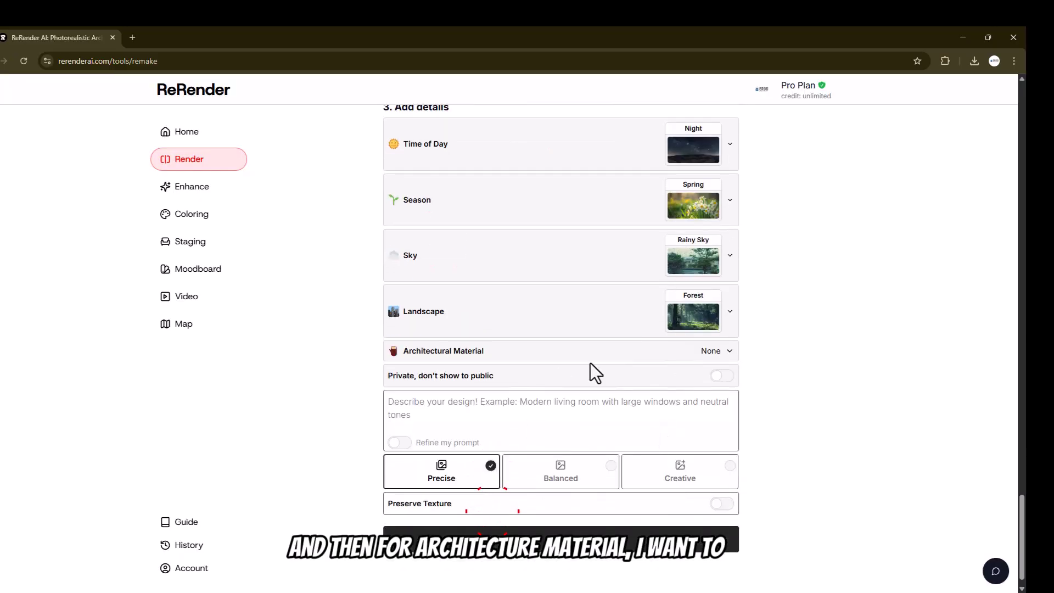
# Step: Set the render's Architectural Material to Wood
pyautogui.click(728, 353)
pyautogui.scroll(-1, 549, 329)
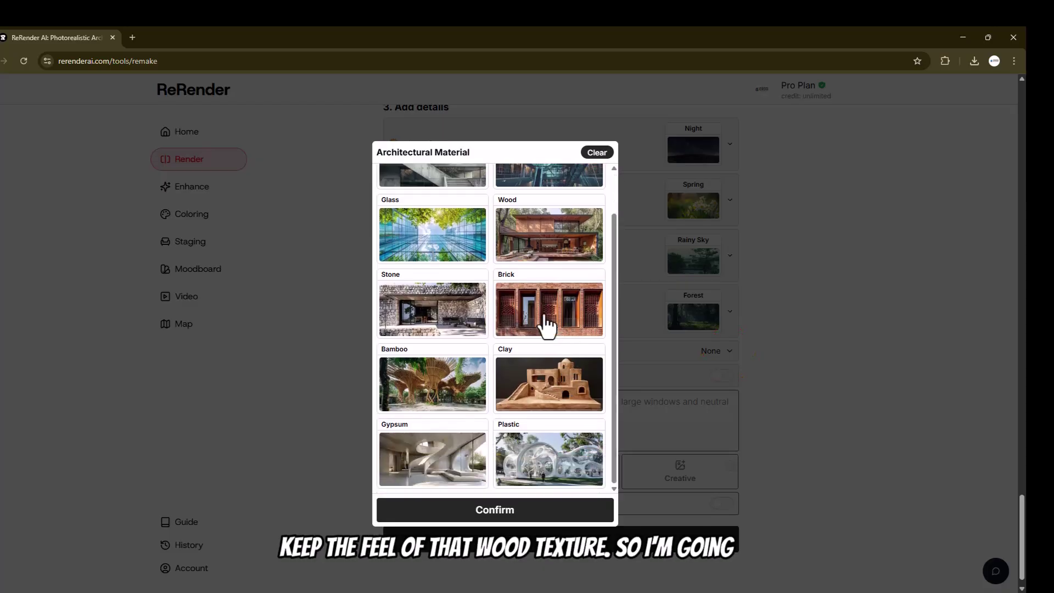
pyautogui.scroll(5, 569, 372)
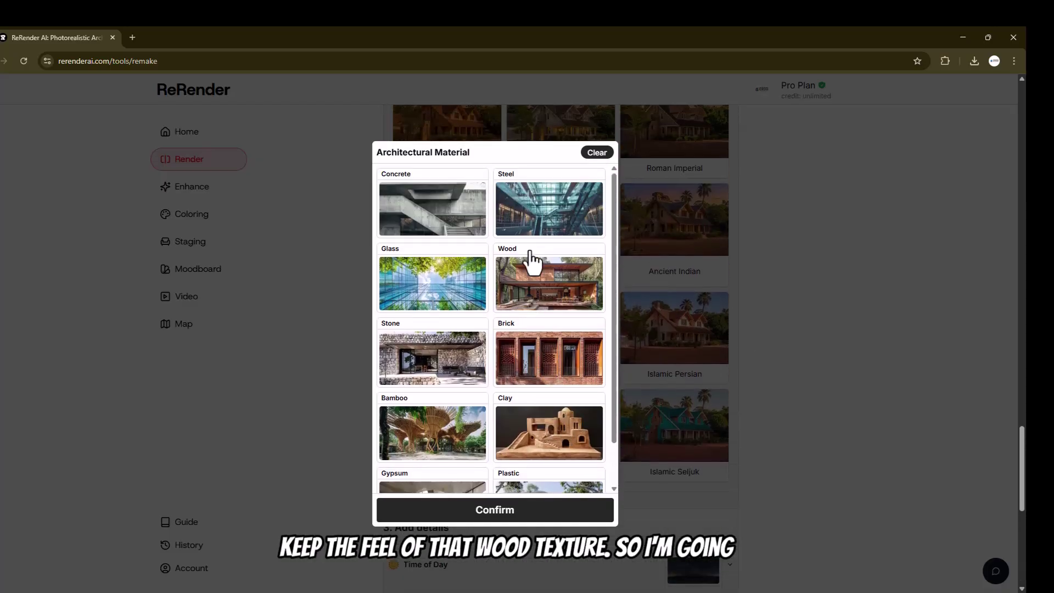
pyautogui.click(535, 277)
pyautogui.click(494, 509)
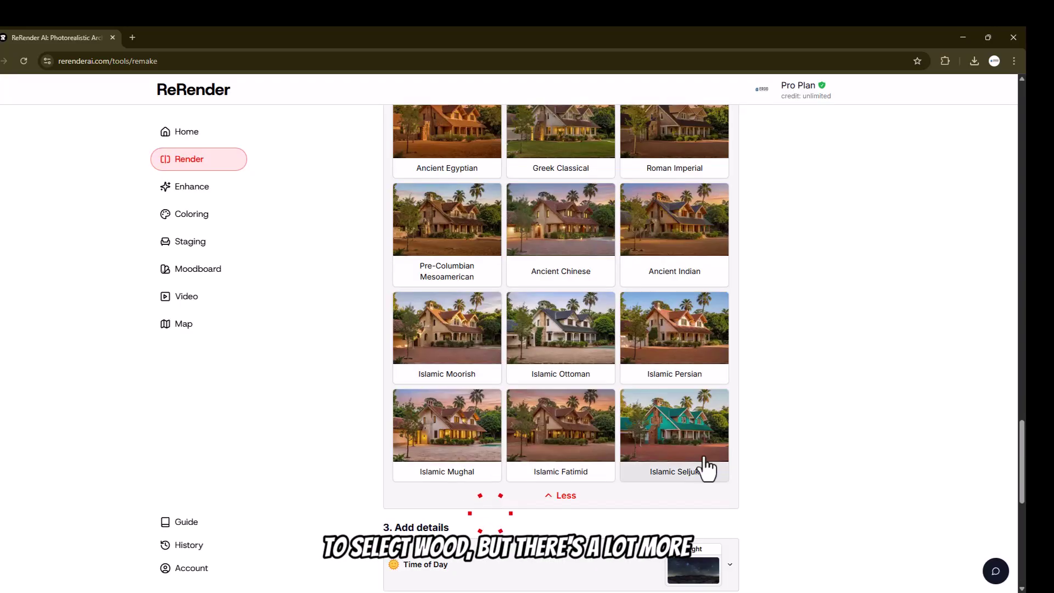
pyautogui.scroll(-3, 631, 512)
pyautogui.scroll(-4, 653, 514)
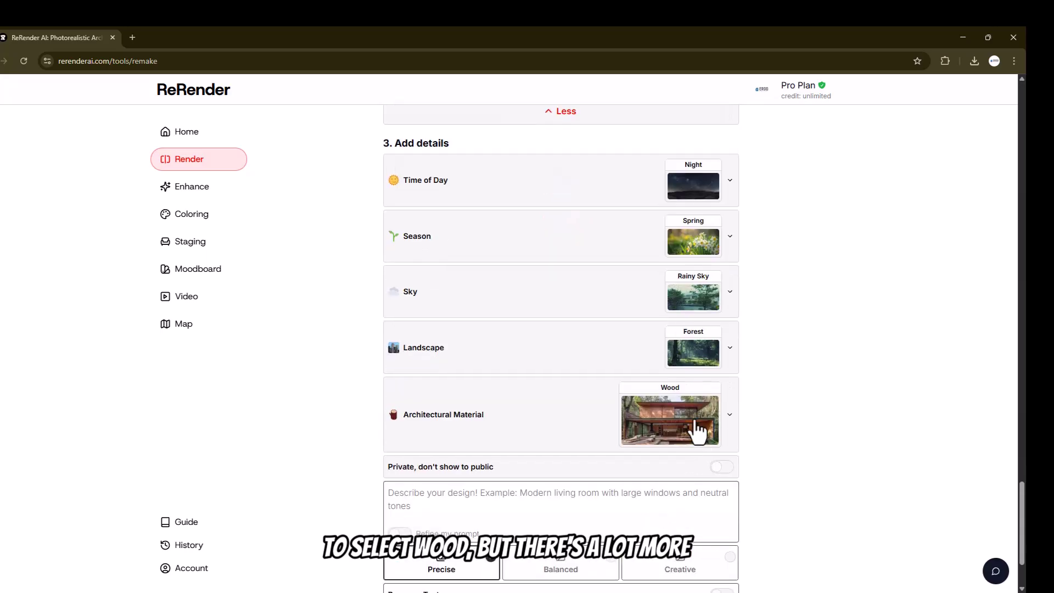
# Step: Browse the alternative architectural materials and confirm Wood
pyautogui.click(686, 424)
pyautogui.scroll(-1, 442, 409)
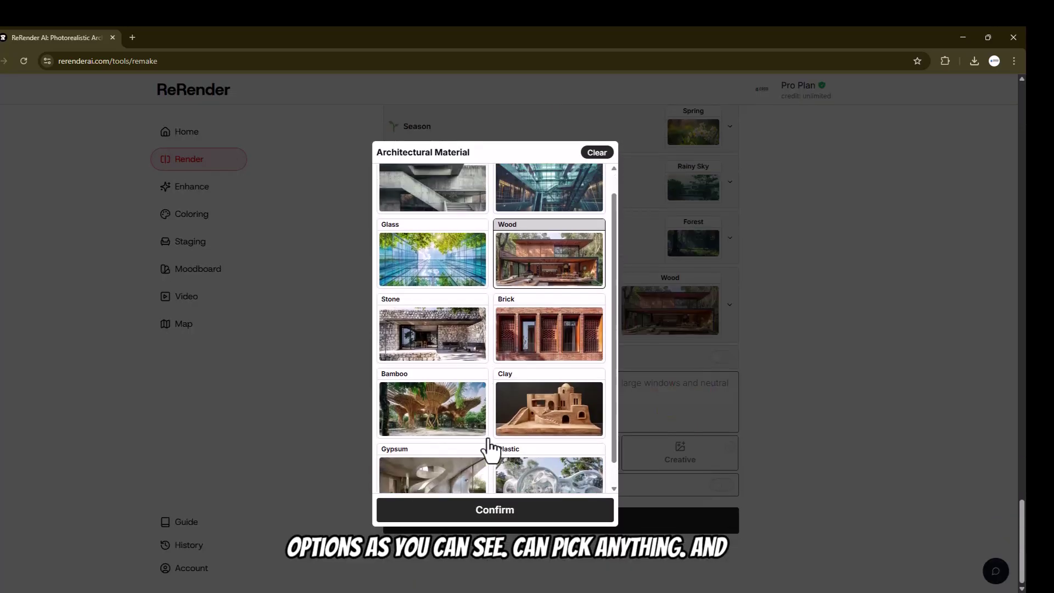
pyautogui.scroll(2, 487, 447)
pyautogui.click(496, 510)
pyautogui.scroll(3, 672, 401)
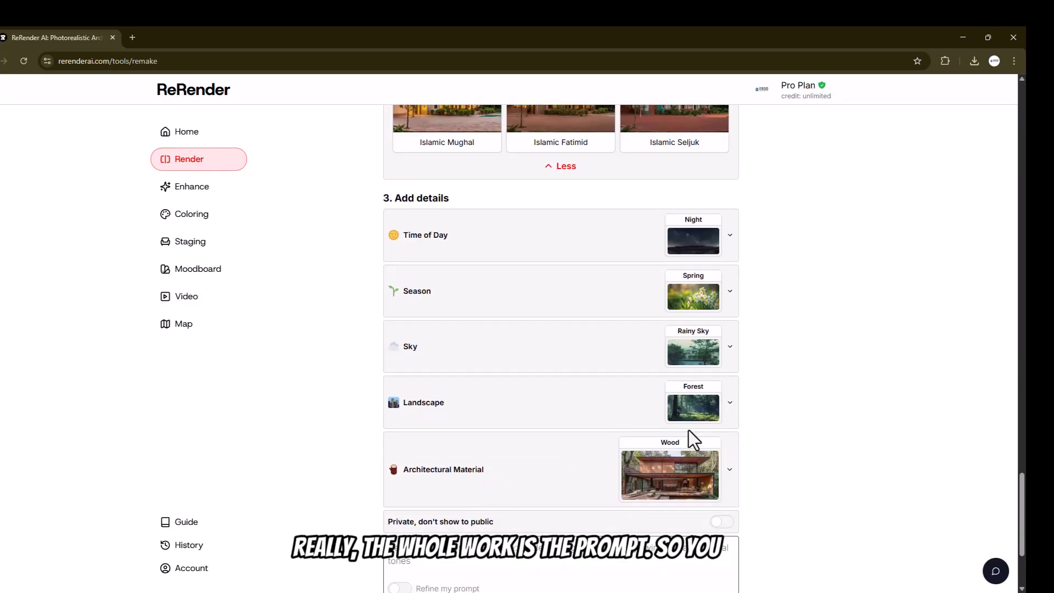
# Step: Enter the design prompt "Interior Kitchen Render of a wood Cabin, somewhere in the mountains."
pyautogui.scroll(-2, 587, 442)
pyautogui.click(468, 438)
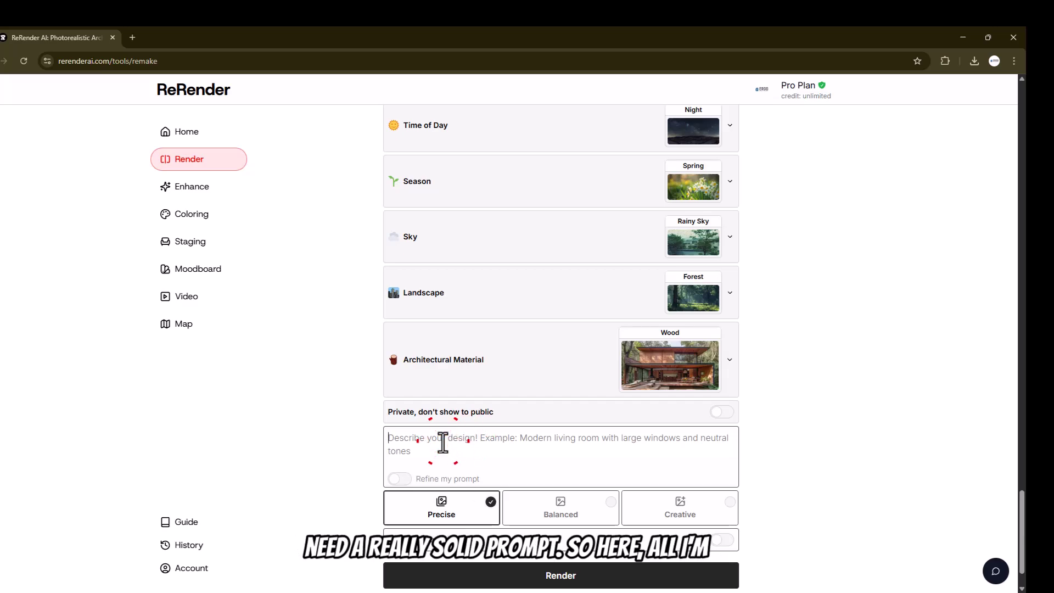
pyautogui.write('Interior')
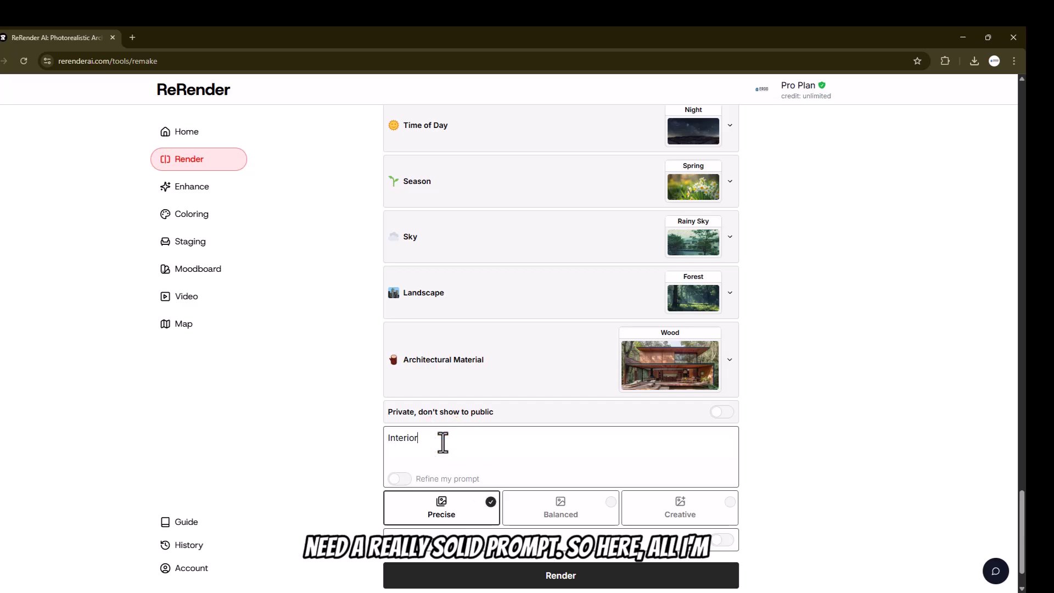
pyautogui.write(' Kitchen Ren')
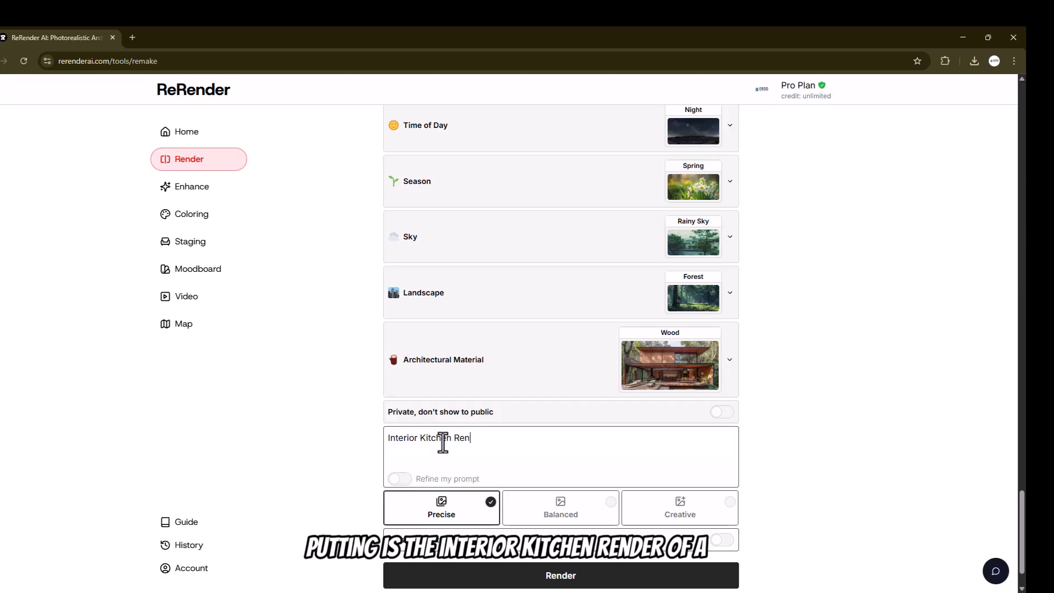
pyautogui.write('der of a w')
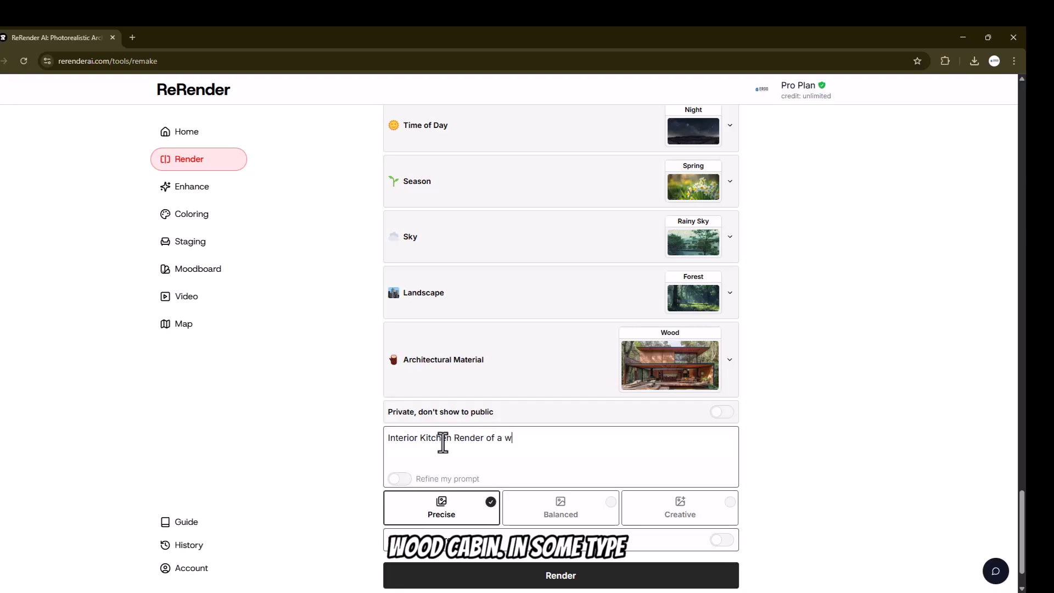
pyautogui.write('ood Cabin, so')
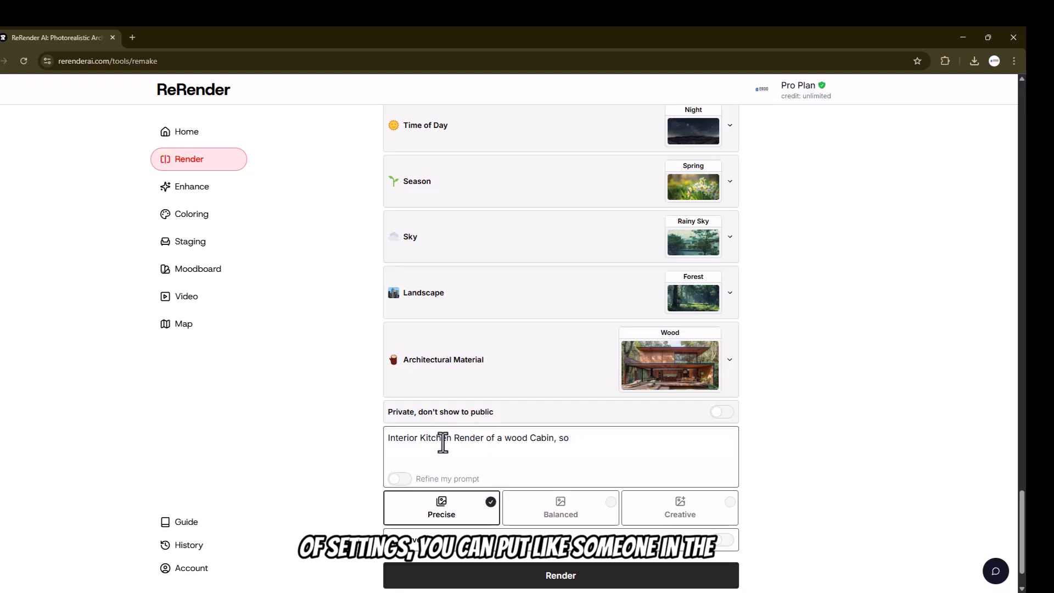
pyautogui.write('mewhere in the ')
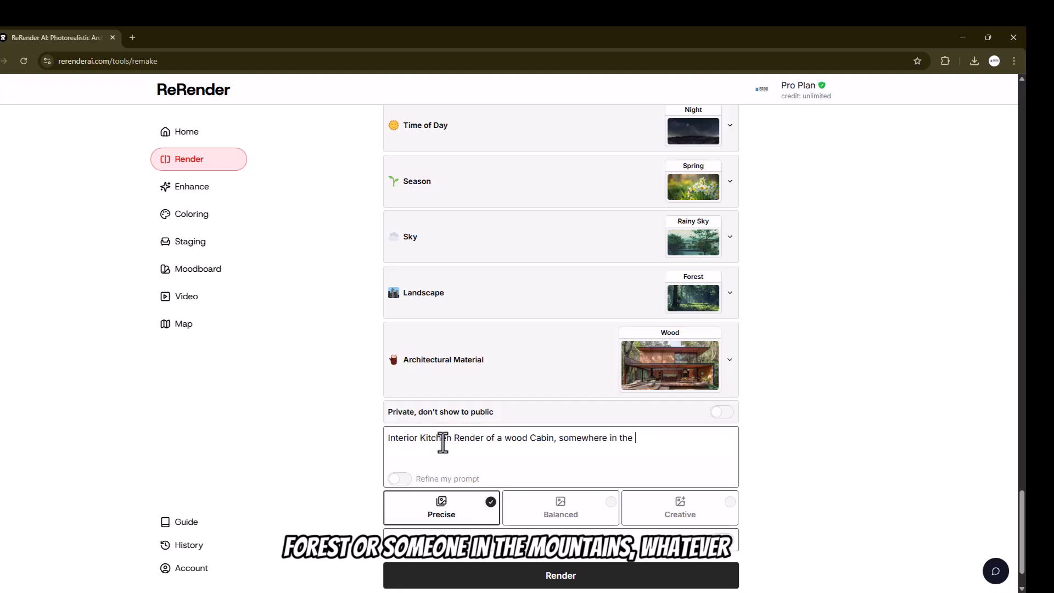
pyautogui.write('mountains.')
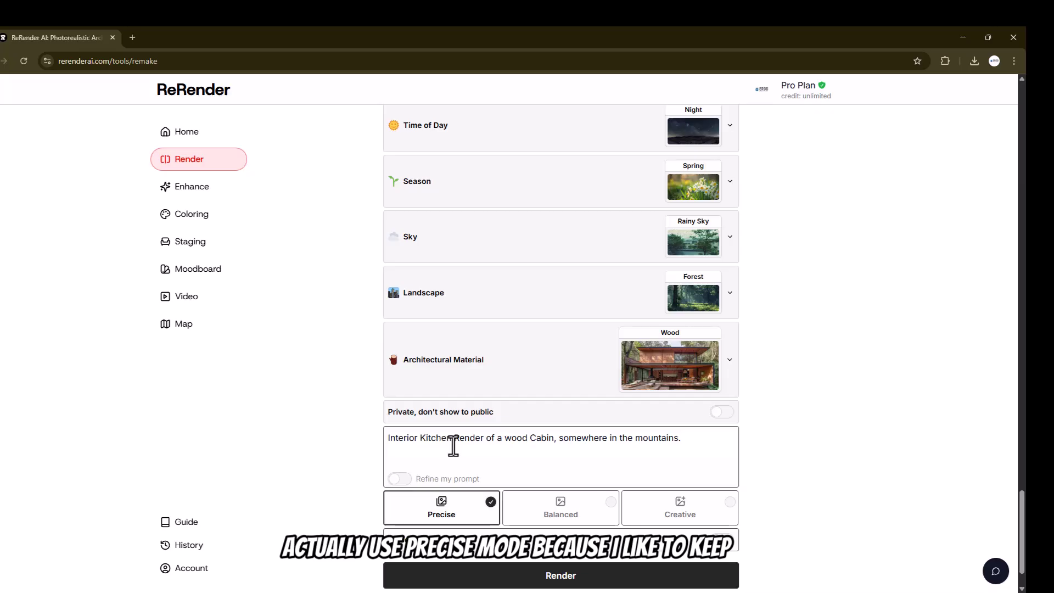
# Step: Try the Balanced mode, go back to Precise, and enable Preserve Texture
pyautogui.scroll(-1, 452, 467)
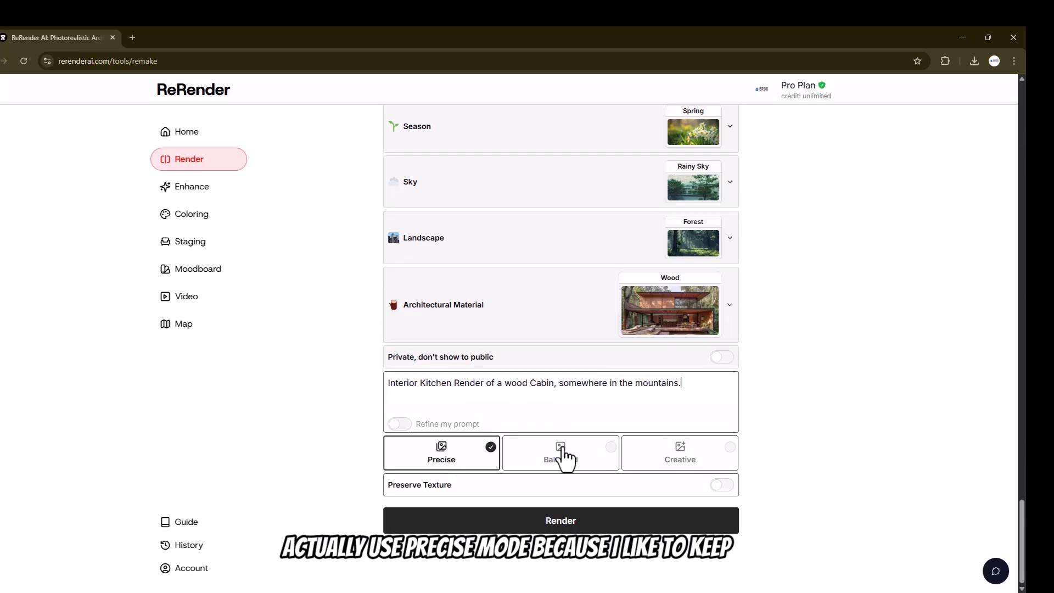
pyautogui.click(453, 458)
pyautogui.click(552, 460)
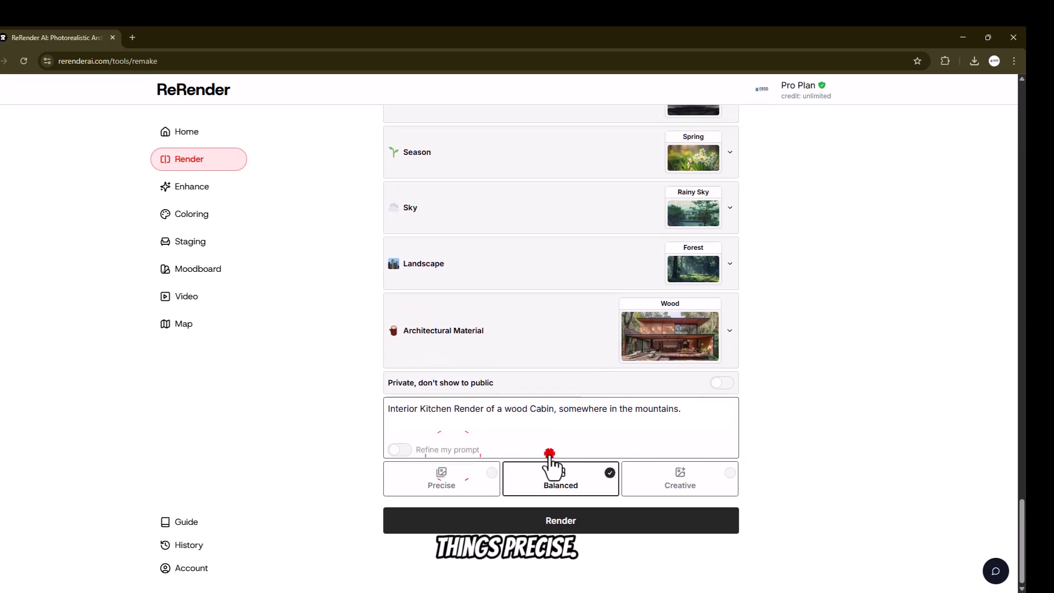
pyautogui.click(444, 478)
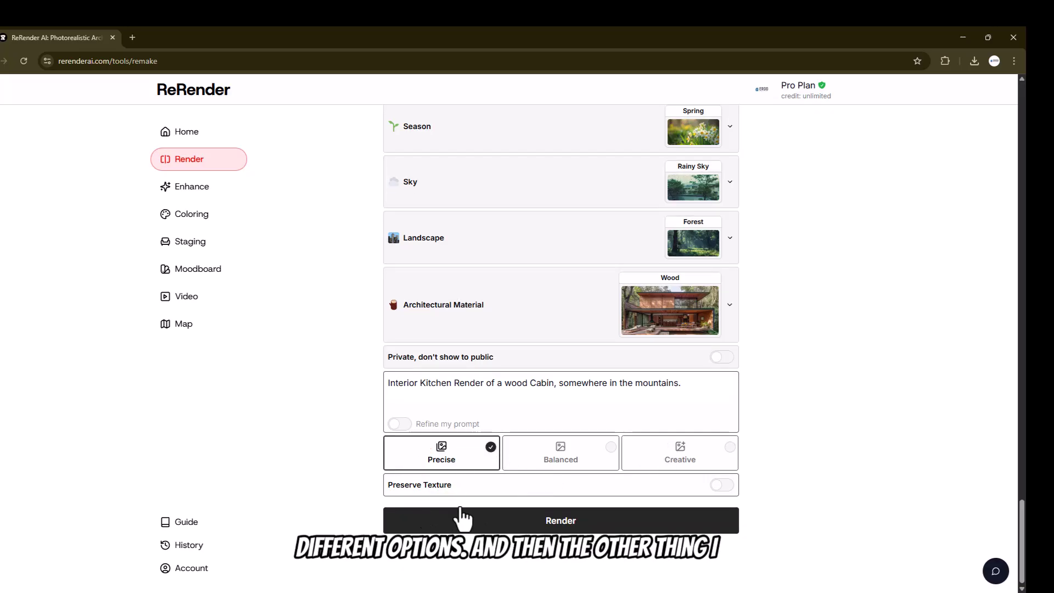
pyautogui.click(721, 485)
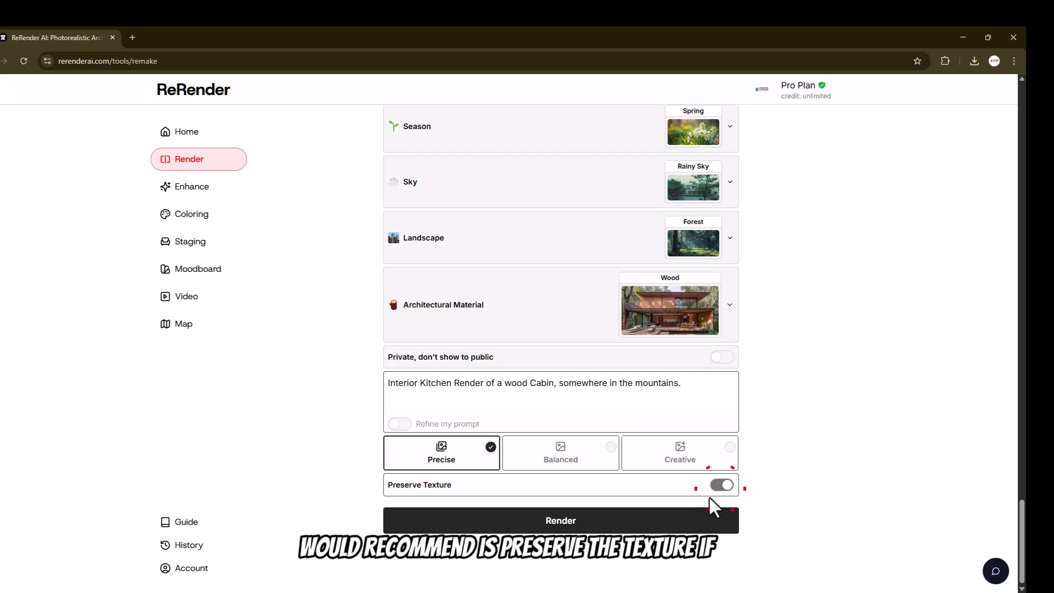
# Step: Review the cabinets in the uploaded kitchen image and the render details chosen for it
pyautogui.scroll(20, 611, 494)
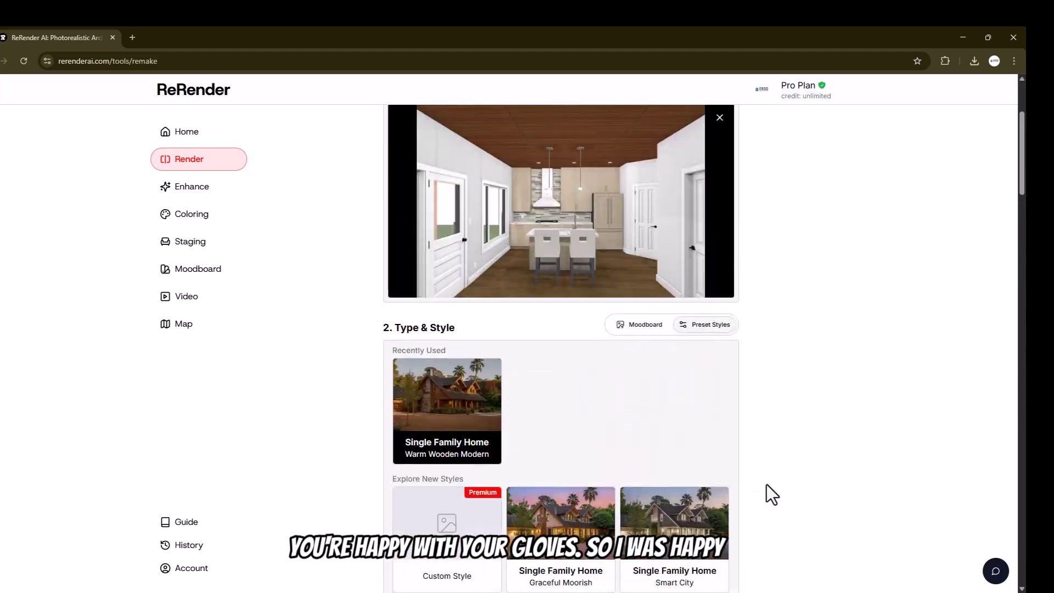
pyautogui.scroll(3, 676, 380)
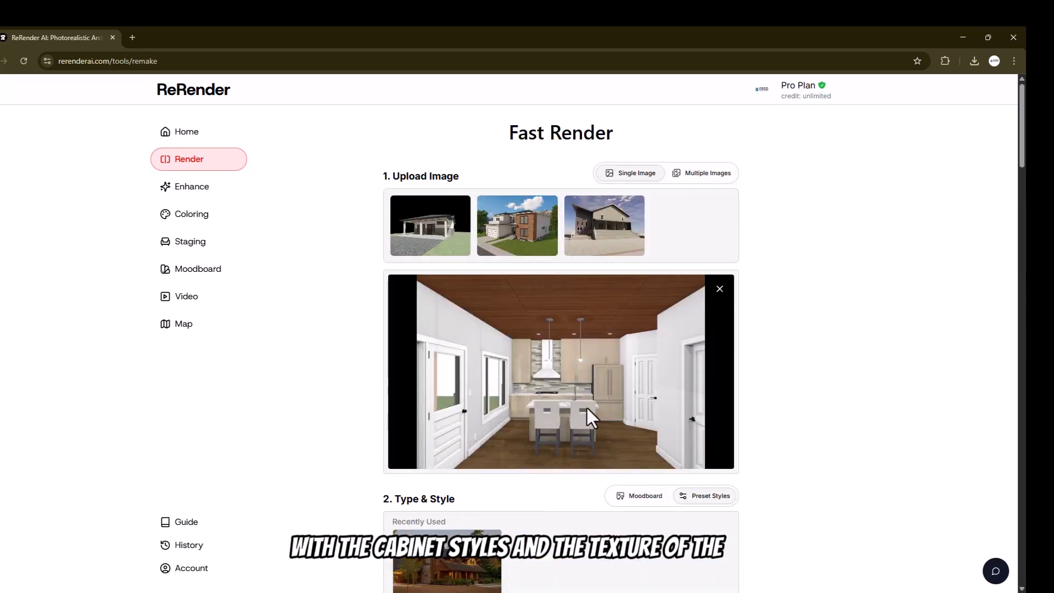
pyautogui.scroll(-15, 599, 417)
pyautogui.scroll(-15, 581, 420)
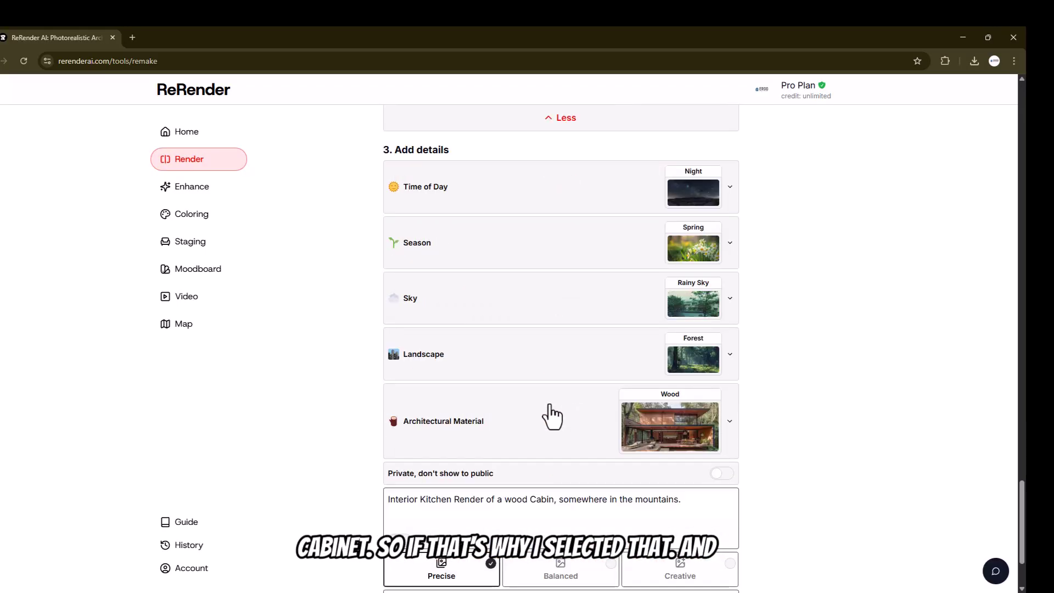
# Step: Turn on prompt refinement and render the kitchen image with the refined prompt
pyautogui.scroll(-2, 549, 417)
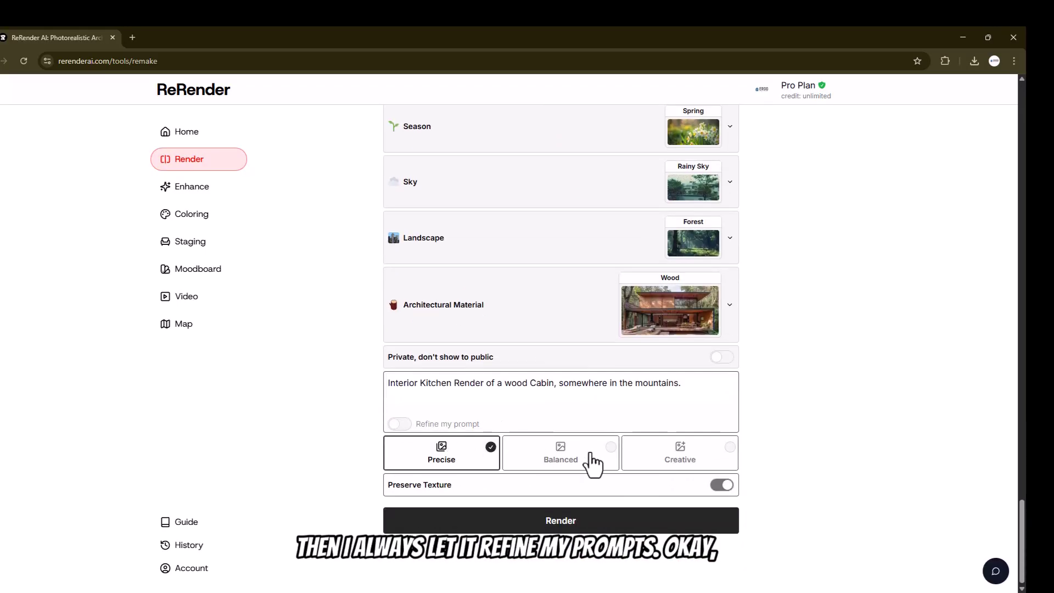
pyautogui.click(397, 424)
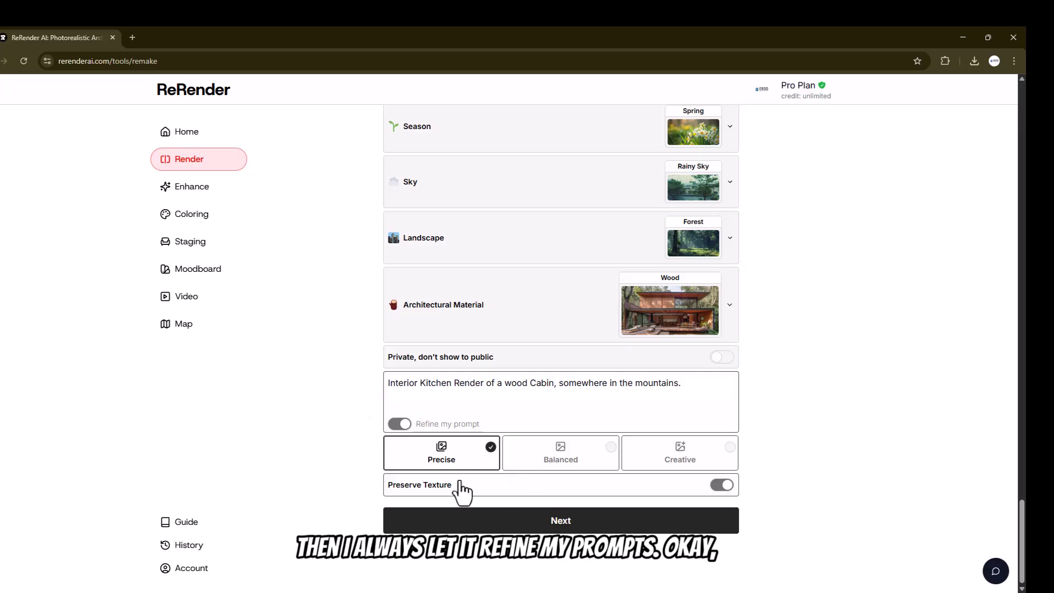
pyautogui.click(576, 524)
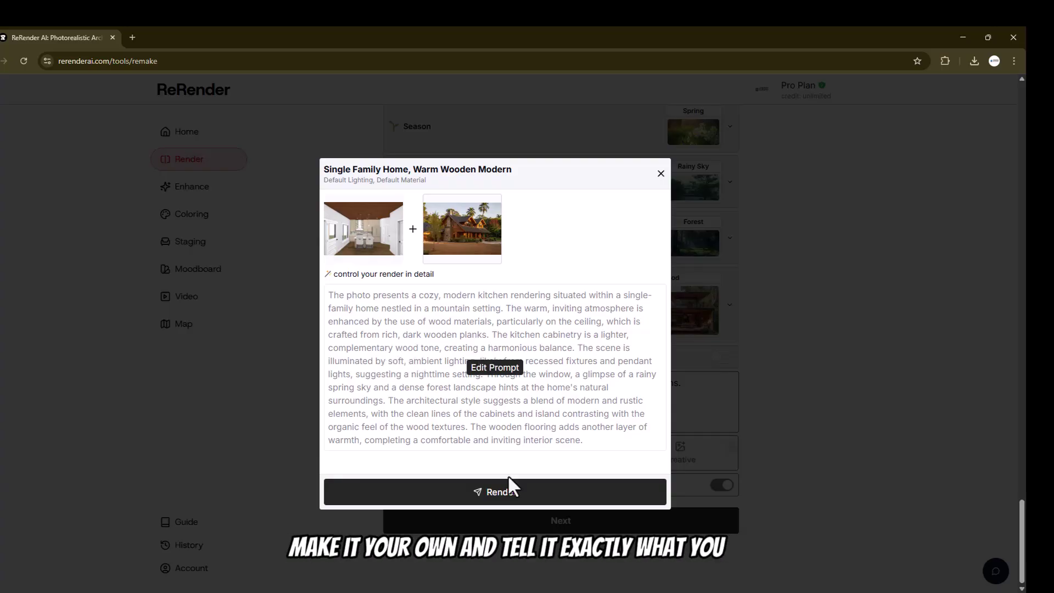
pyautogui.click(475, 494)
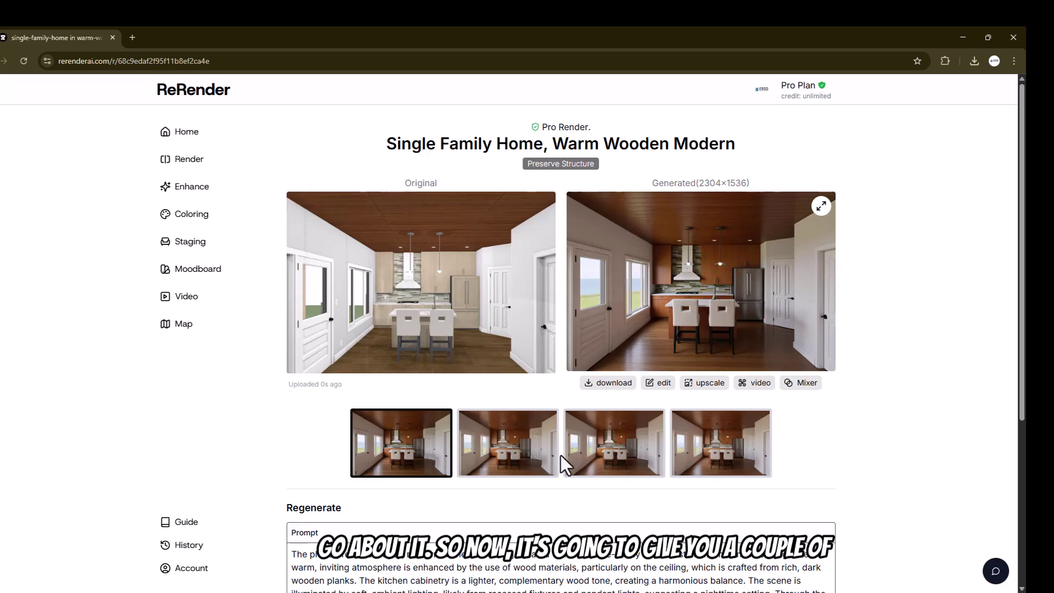
# Step: Compare the four generated kitchen renders and select the second variant
pyautogui.click(542, 466)
pyautogui.click(609, 450)
pyautogui.click(689, 439)
pyautogui.click(647, 458)
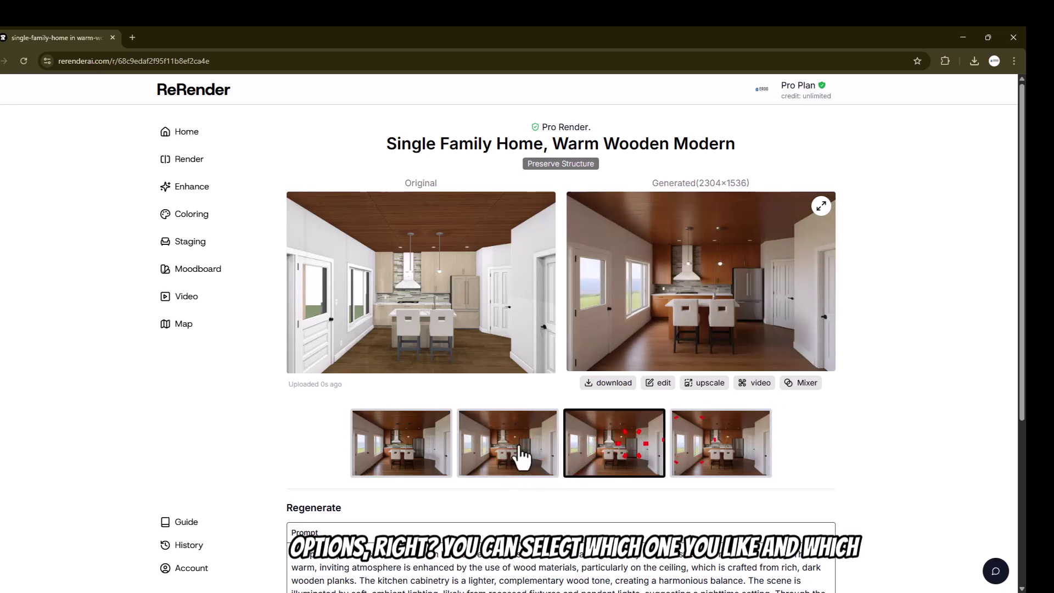
pyautogui.click(516, 455)
pyautogui.click(441, 459)
pyautogui.click(530, 456)
pyautogui.click(609, 453)
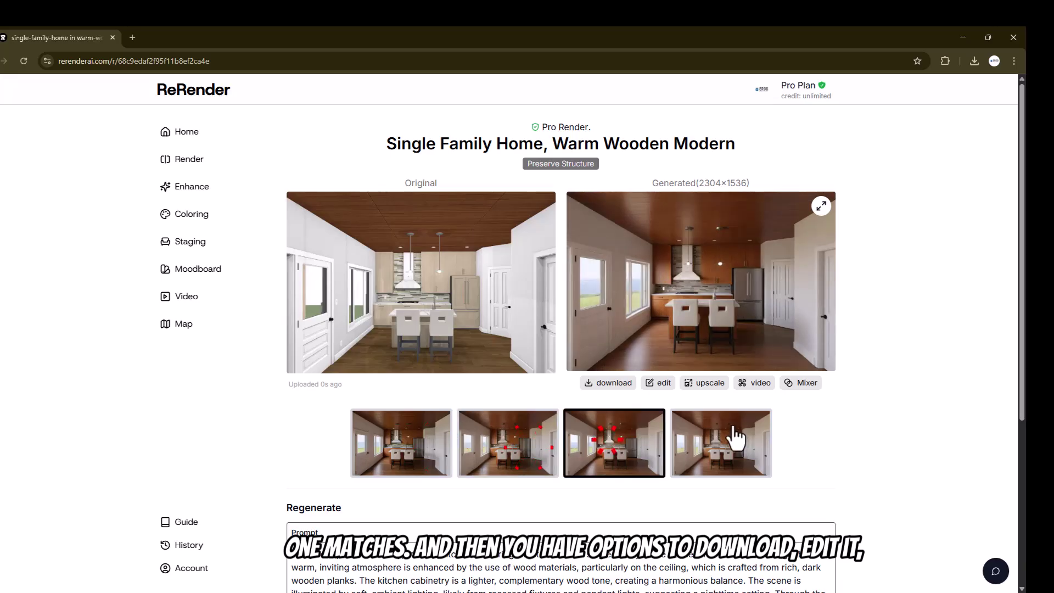
pyautogui.click(734, 436)
pyautogui.click(648, 448)
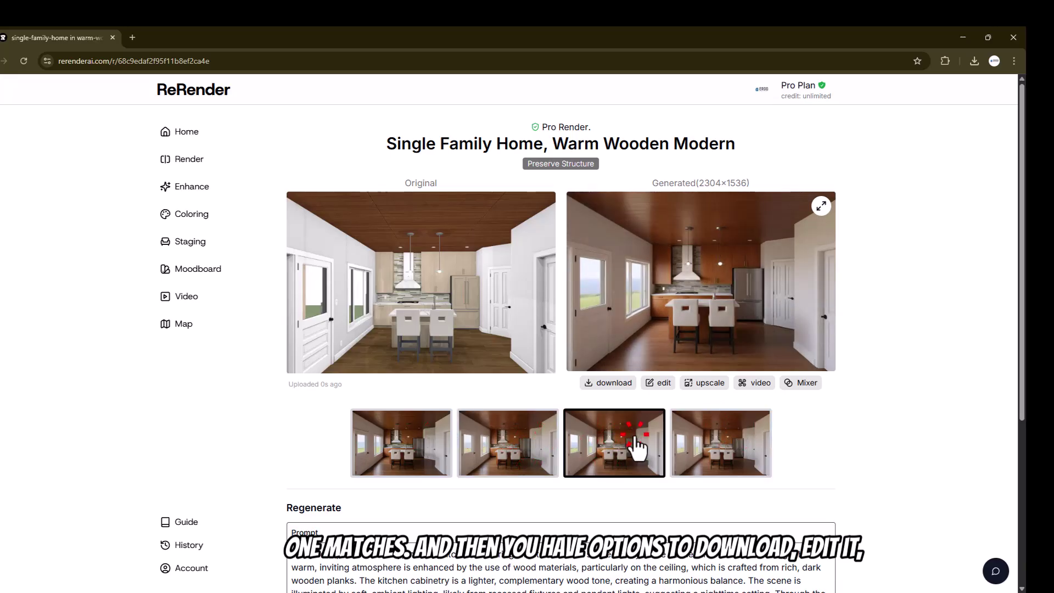
pyautogui.click(538, 447)
pyautogui.click(433, 445)
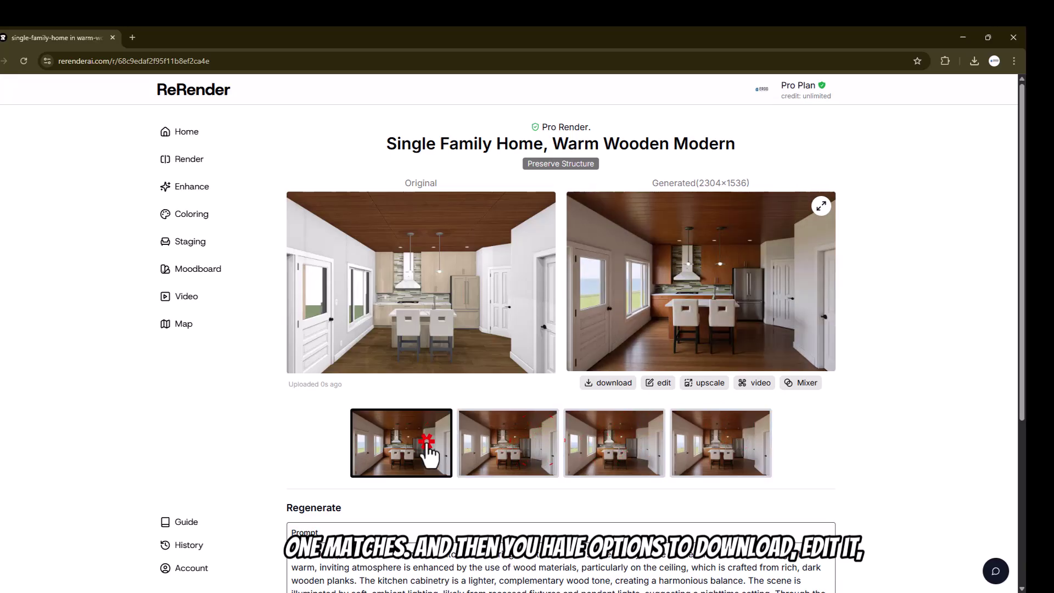
pyautogui.click(538, 450)
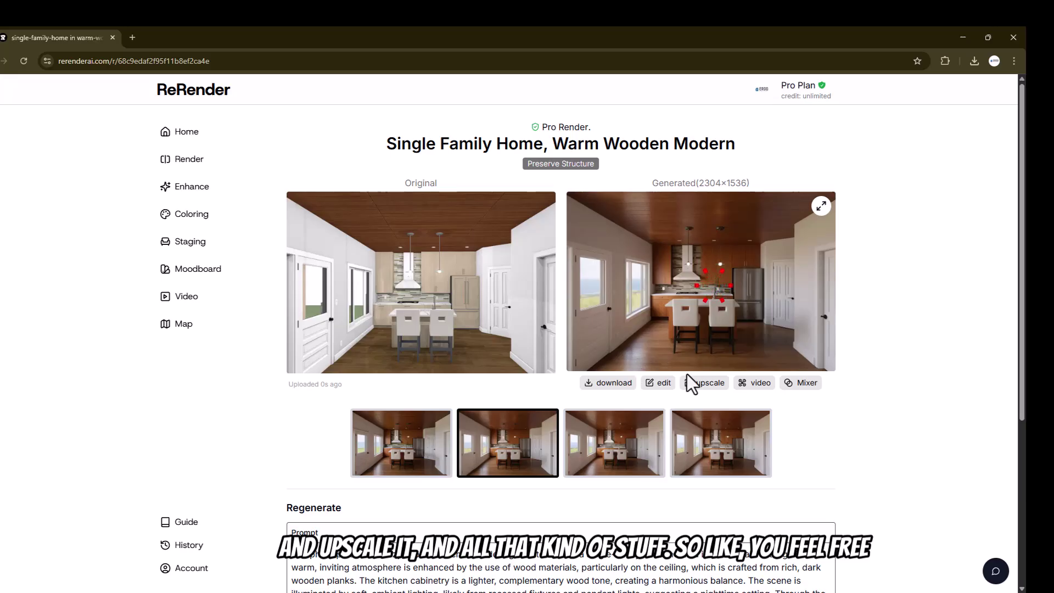
pyautogui.click(660, 382)
pyautogui.click(428, 336)
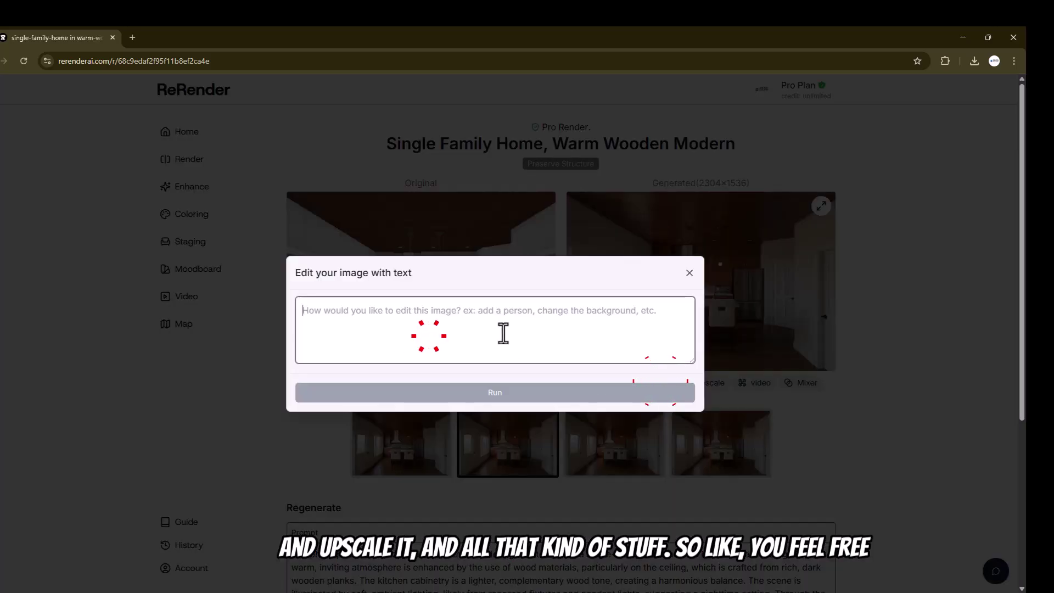
pyautogui.moveTo(523, 261); pyautogui.dragTo(416, 304)
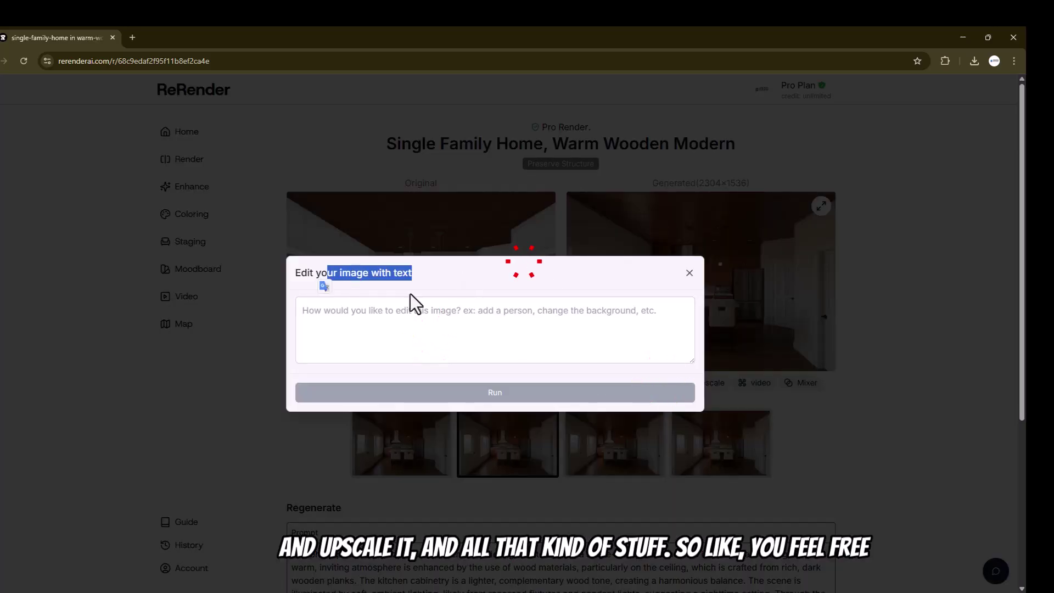
pyautogui.click(690, 273)
pyautogui.click(661, 383)
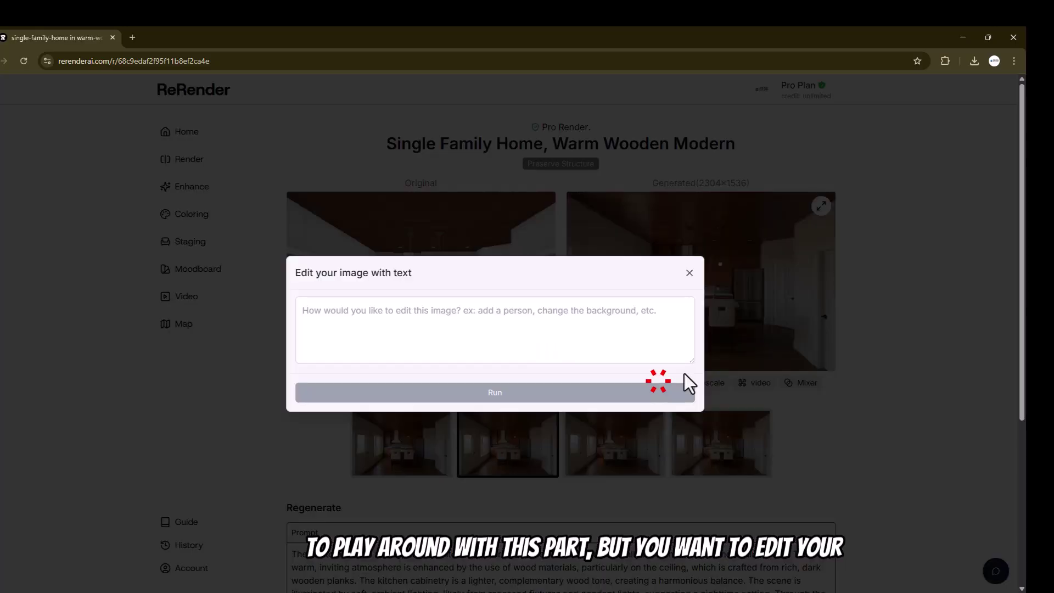
pyautogui.click(623, 321)
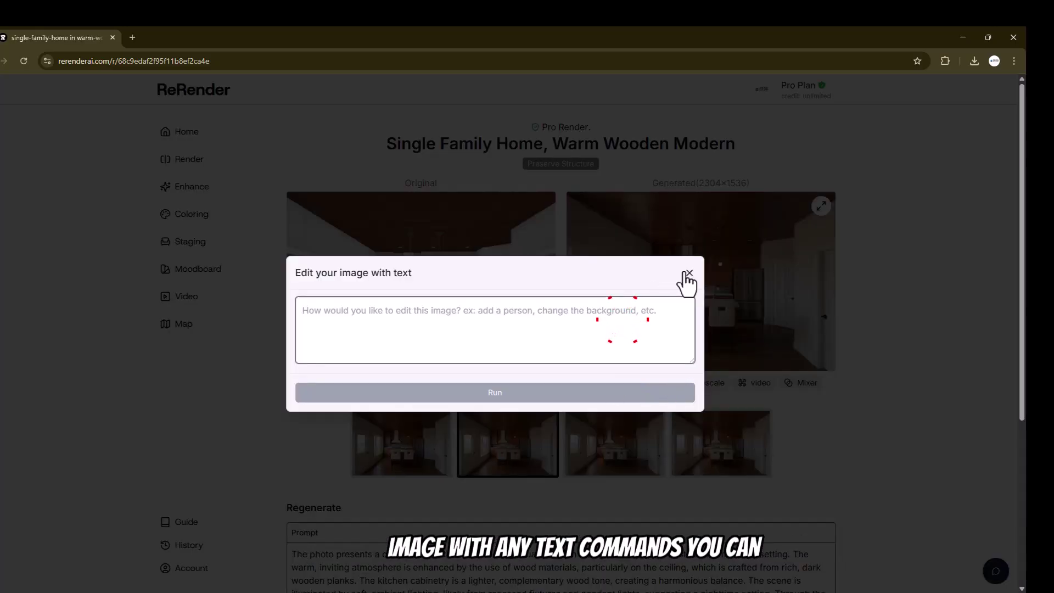
pyautogui.click(689, 273)
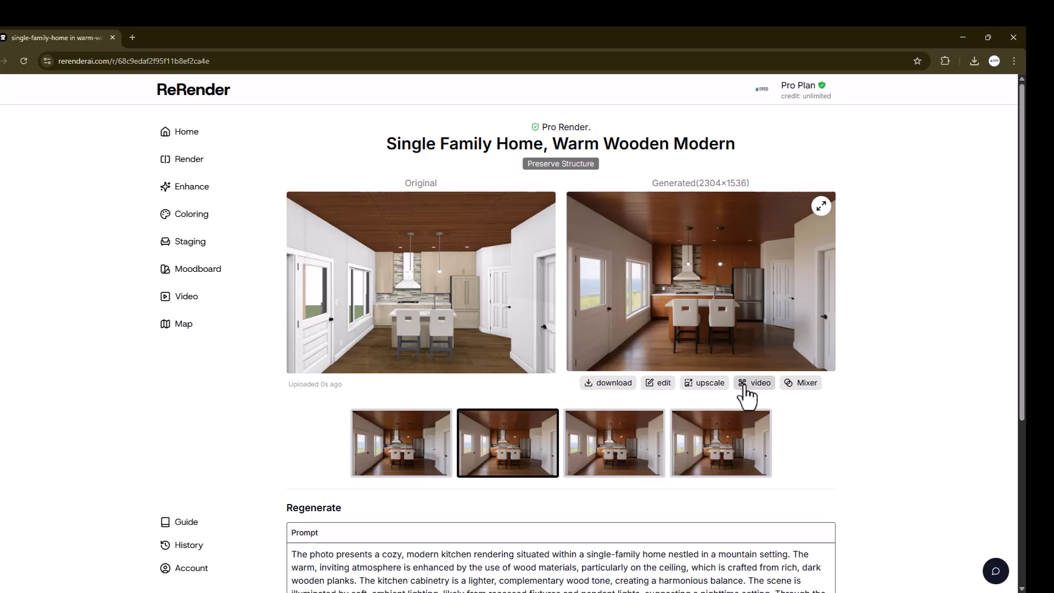
# Step: Download the selected kitchen render and examine the downloaded image up close in the image viewer
pyautogui.click(612, 384)
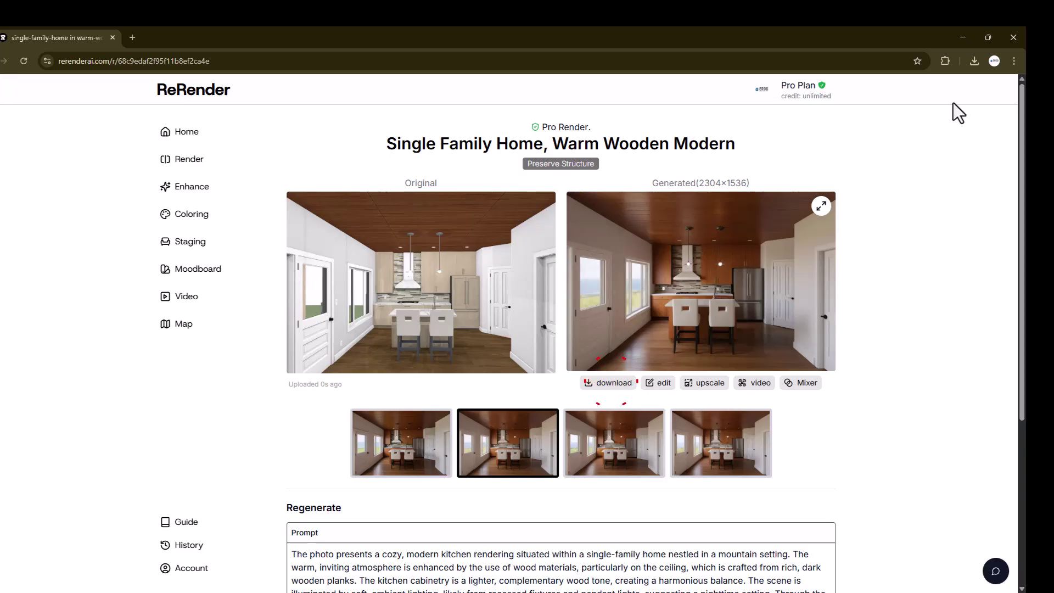
pyautogui.click(904, 83)
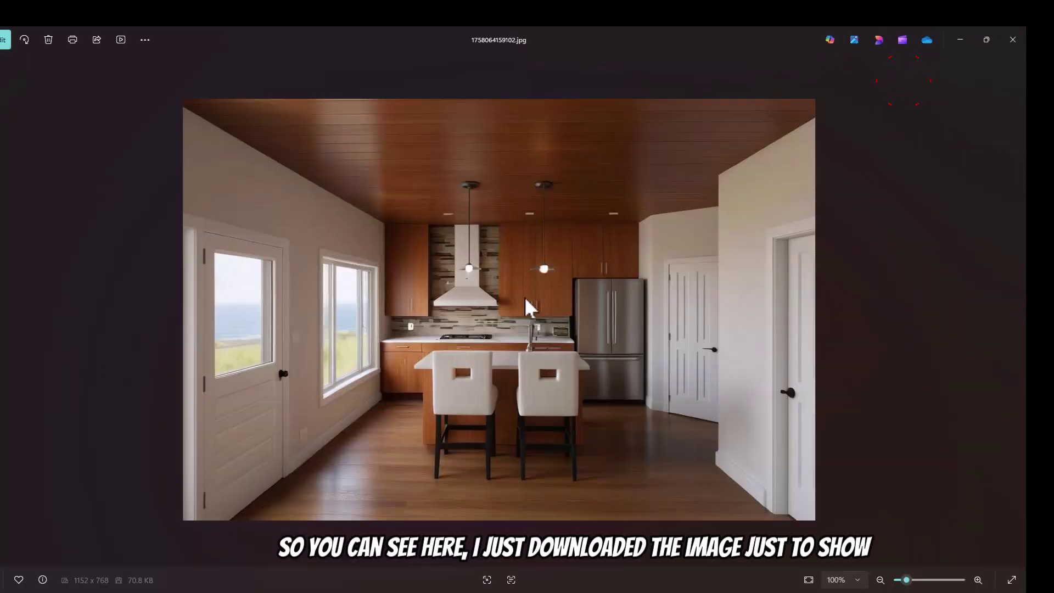
pyautogui.scroll(3, 525, 296)
pyautogui.scroll(-5, 470, 369)
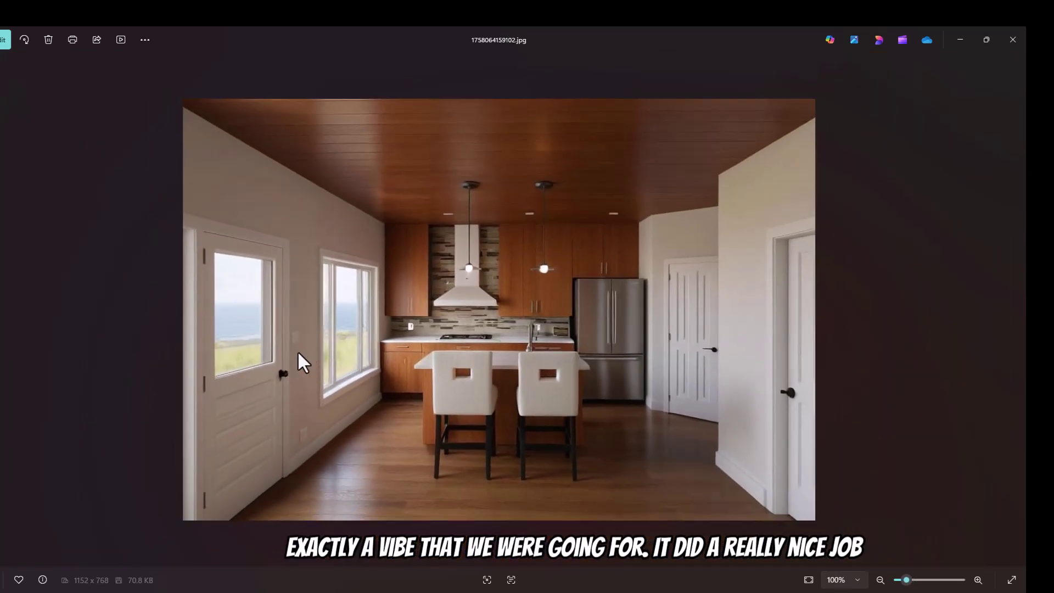
pyautogui.scroll(-1, 252, 325)
pyautogui.click(1013, 40)
# Step: Edit the selected render with the text instruction "show forest trees from window" and run it
pyautogui.click(651, 384)
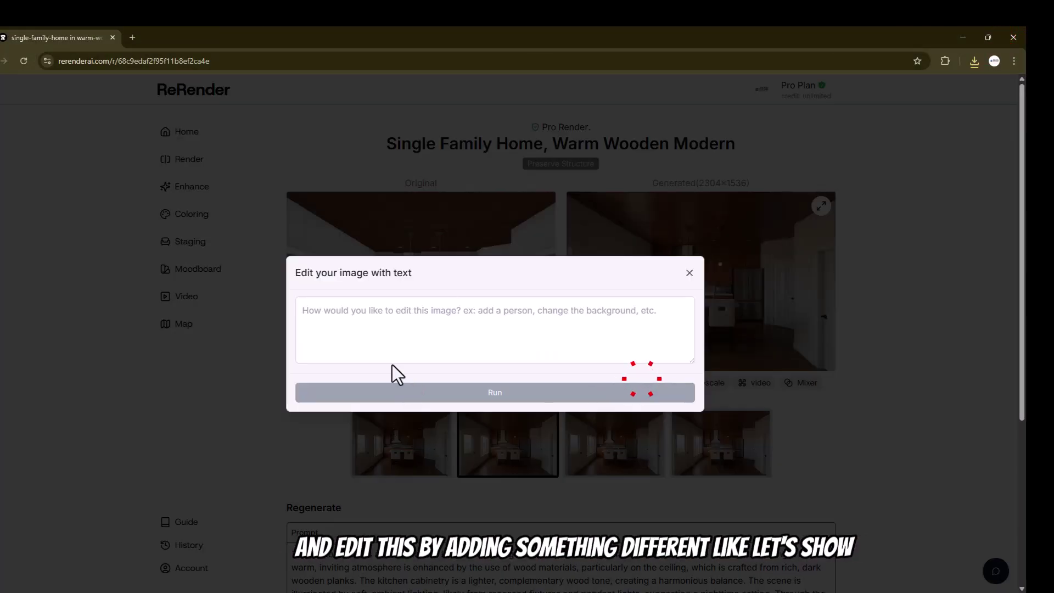
pyautogui.click(386, 343)
pyautogui.write('show f')
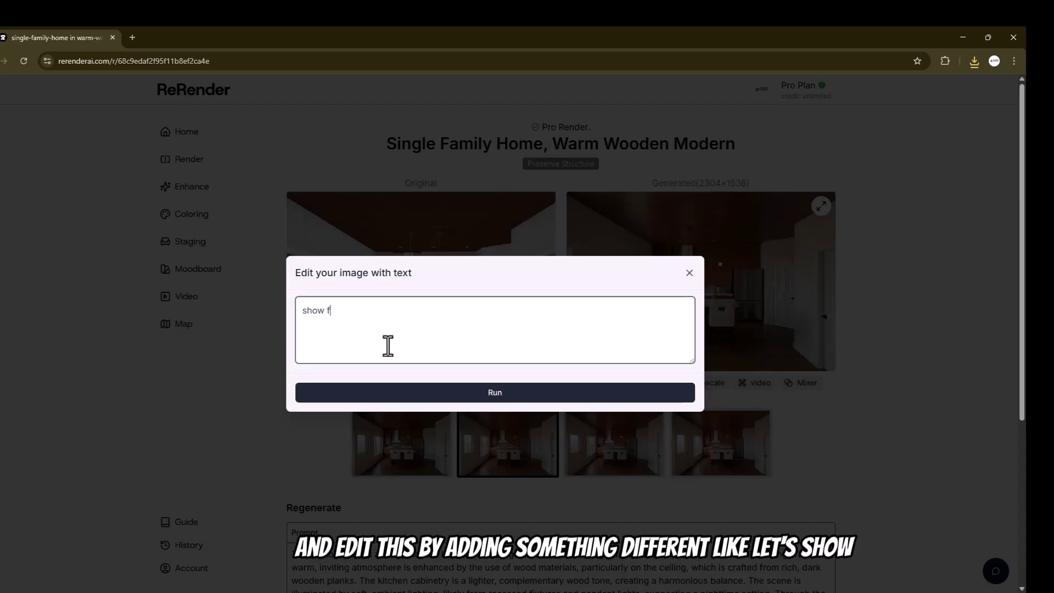
pyautogui.write('orest trees f')
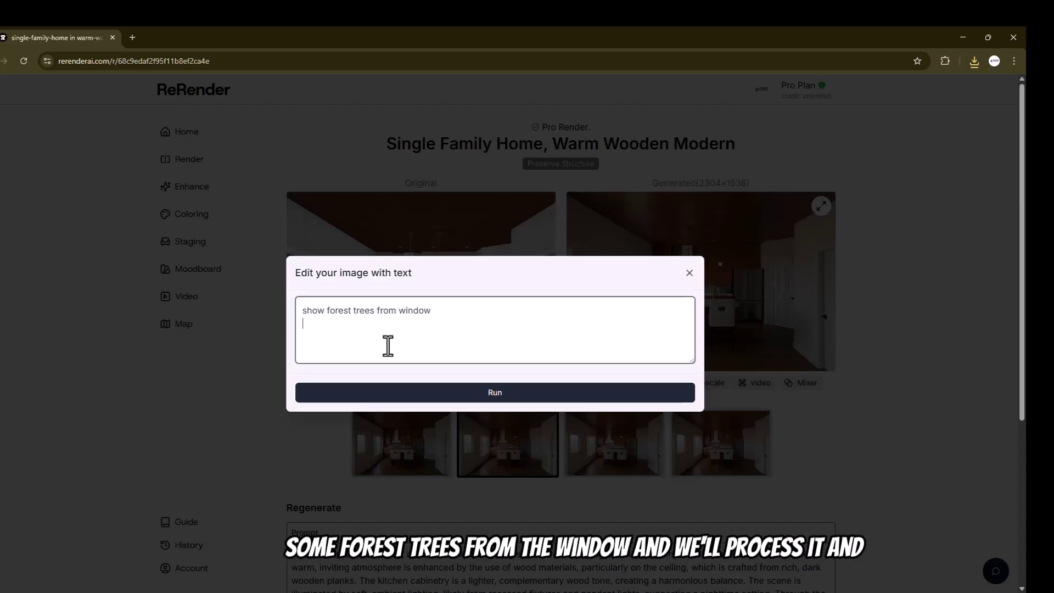
pyautogui.write('rom window')
pyautogui.press('Return')
pyautogui.click(424, 390)
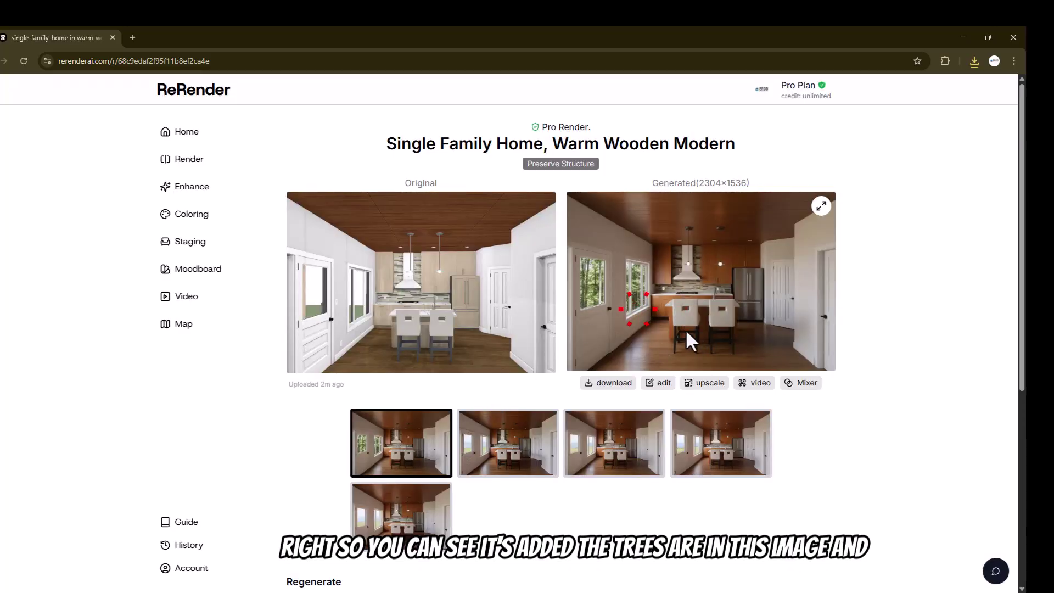
# Step: Download the edited render with the forest trees and examine its details in the image viewer
pyautogui.click(609, 383)
pyautogui.click(928, 94)
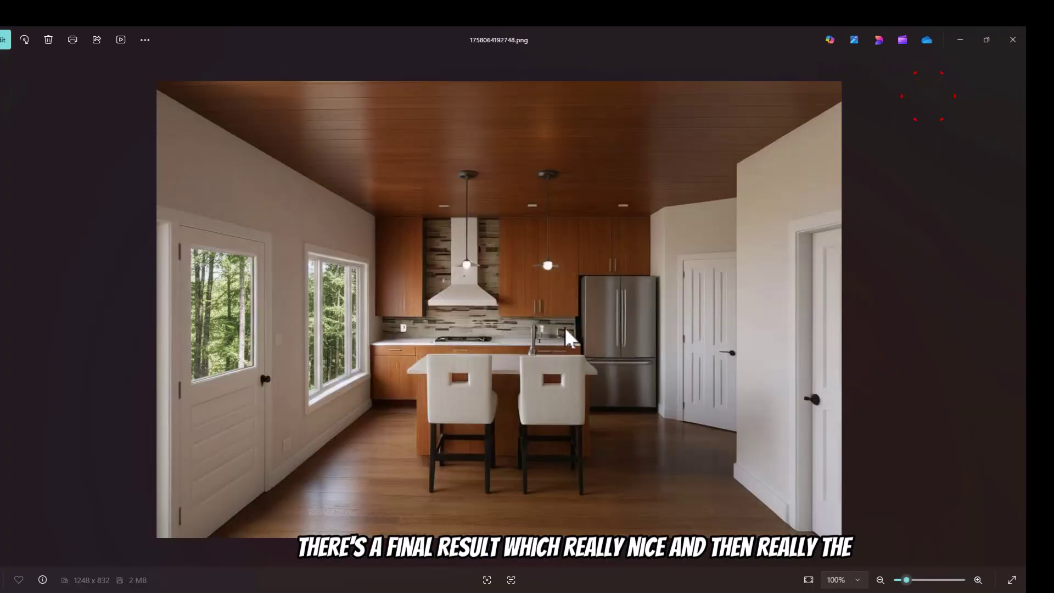
pyautogui.scroll(2, 565, 327)
pyautogui.scroll(-2, 515, 275)
pyautogui.scroll(3, 668, 390)
pyautogui.scroll(-2, 667, 374)
pyautogui.scroll(1, 652, 362)
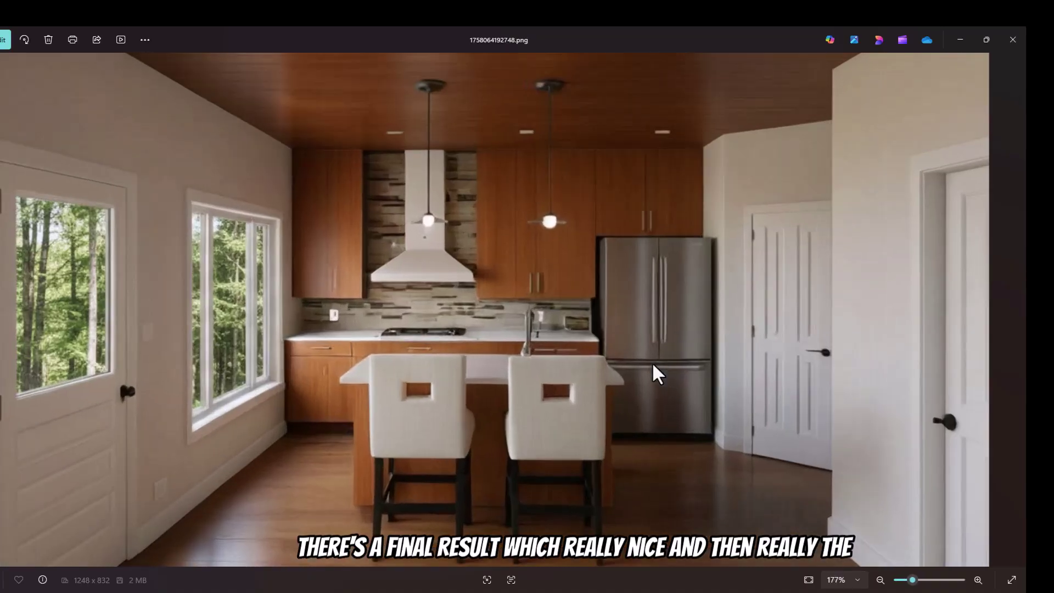
pyautogui.scroll(-1, 652, 362)
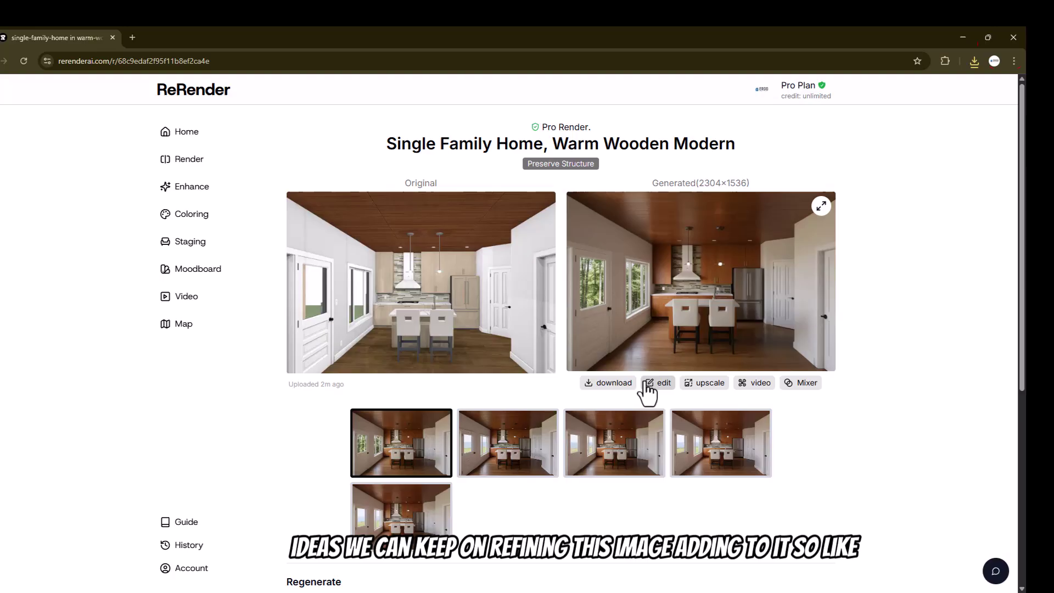
# Step: Edit the forest-view render with the text instruction "add some people drinking coffee and kids" and run it
pyautogui.click(650, 383)
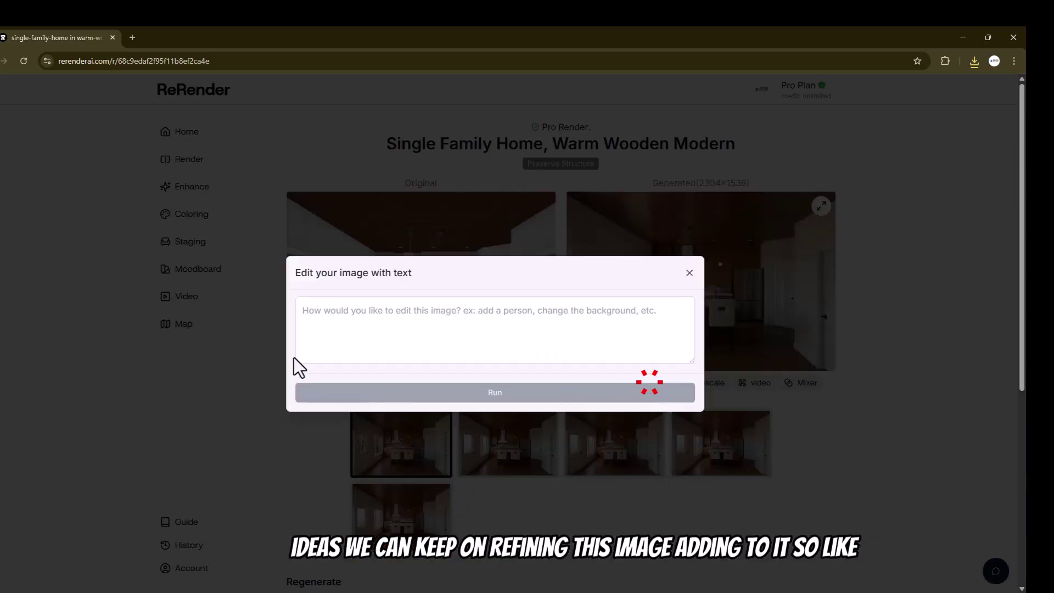
pyautogui.click(323, 331)
pyautogui.write('add s')
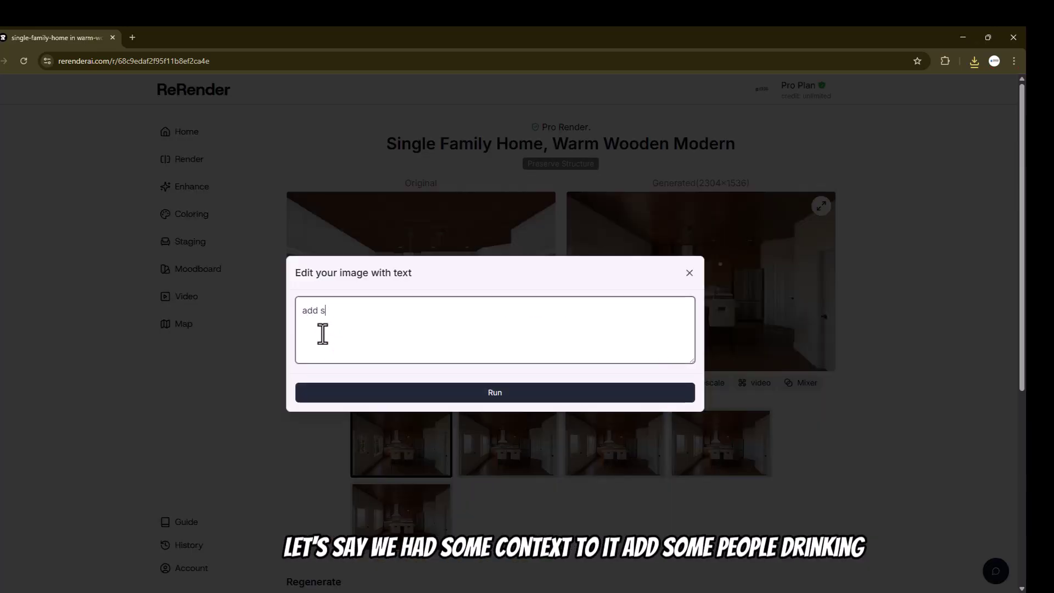
pyautogui.write('ome people dri')
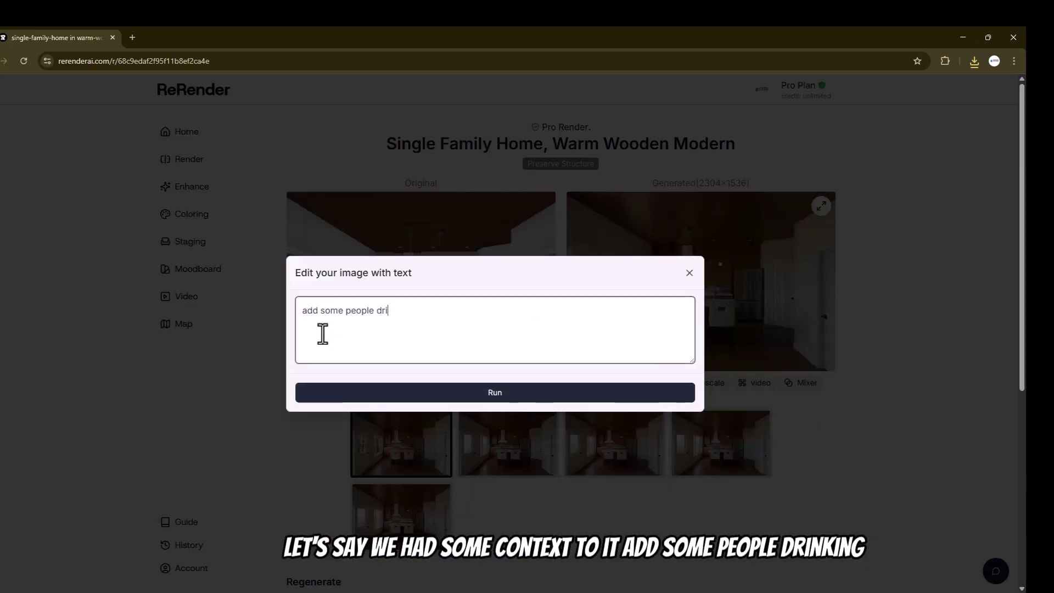
pyautogui.write('nking ocf')
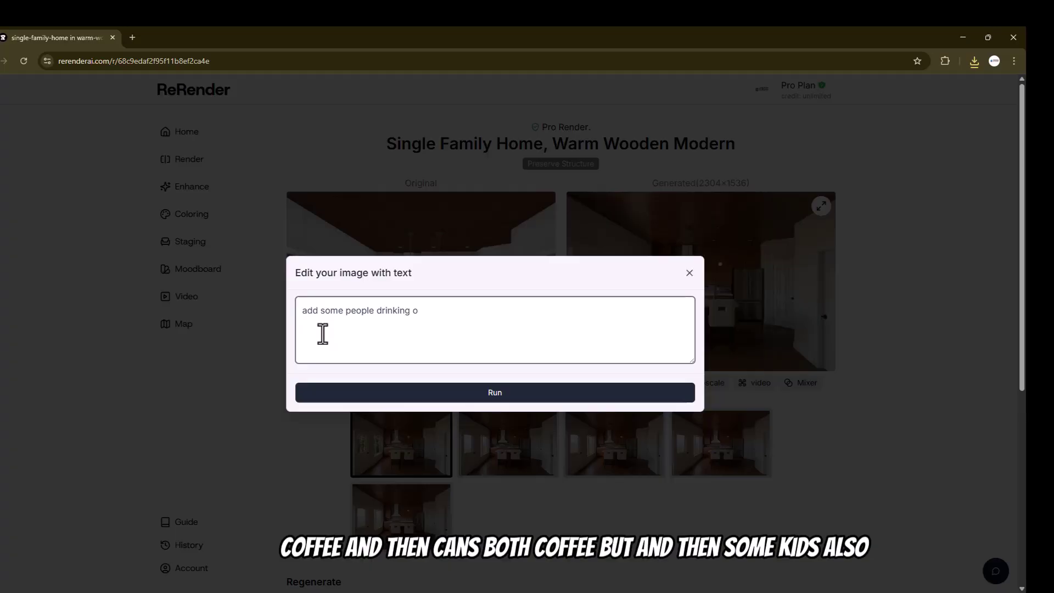
pyautogui.press('BackSpace')
pyautogui.write('cofee and kids')
pyautogui.doubleClick(426, 311)
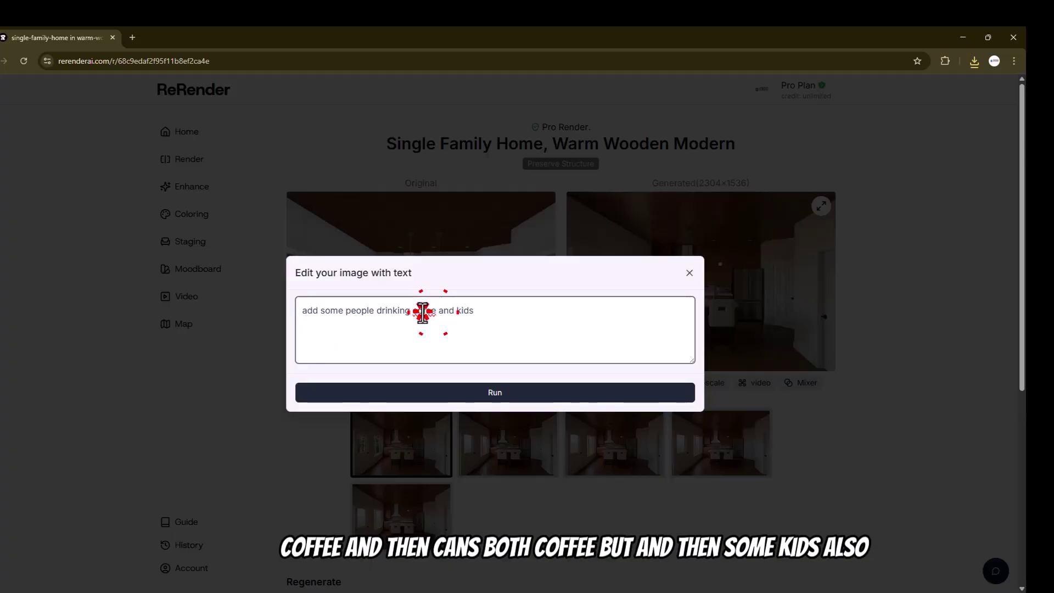
pyautogui.write('coffee')
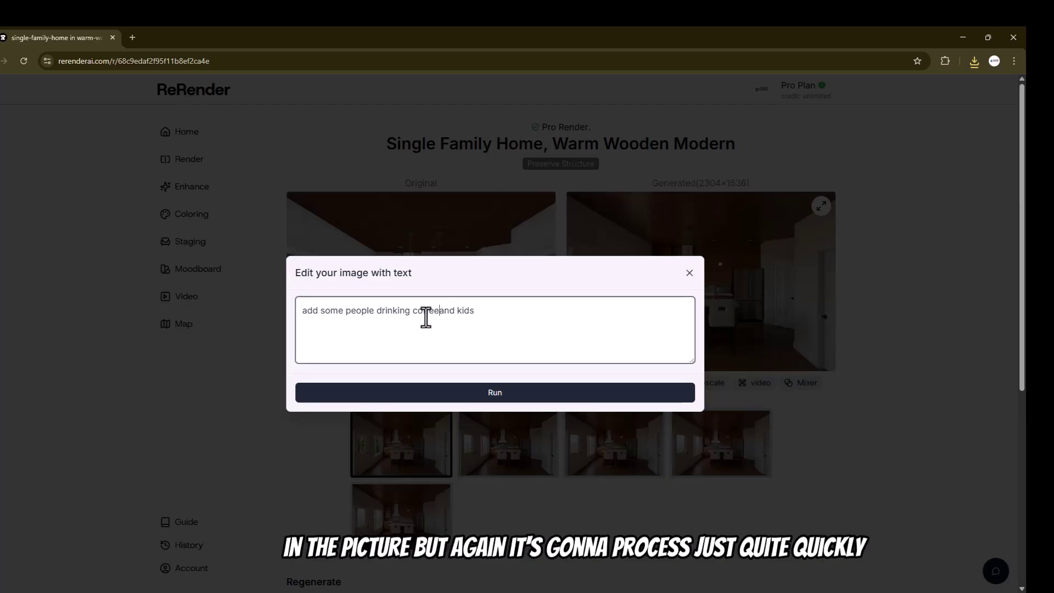
pyautogui.click(493, 393)
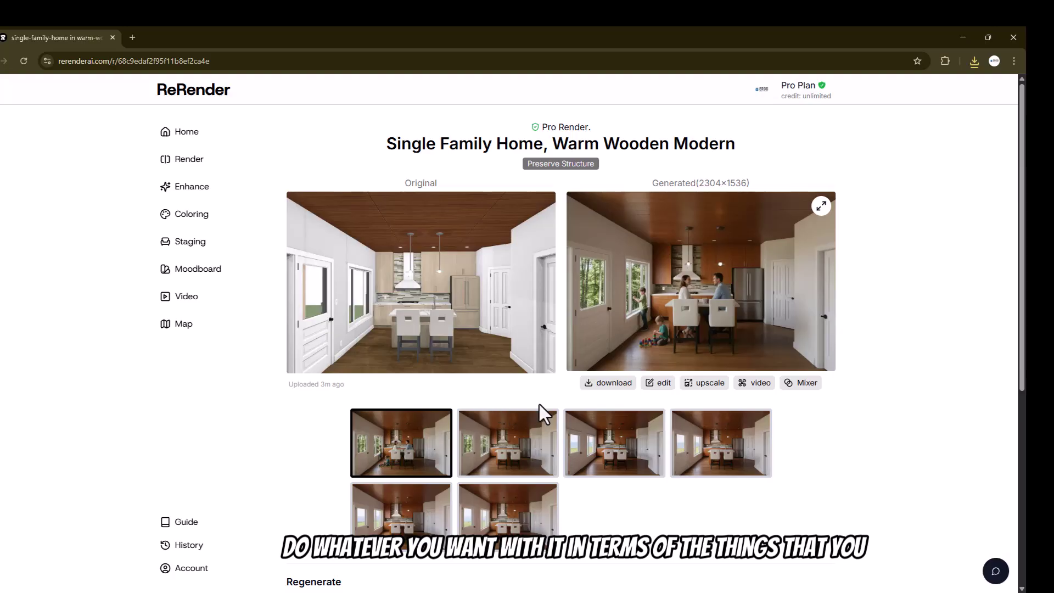
# Step: Download the render with the people and kids and inspect the downloaded image
pyautogui.click(610, 383)
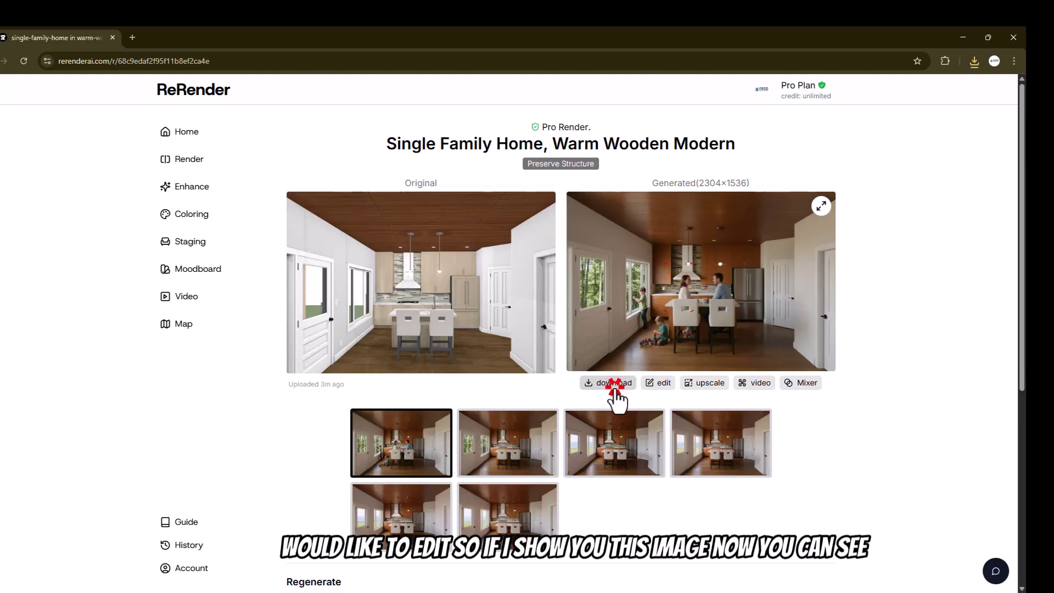
pyautogui.click(972, 65)
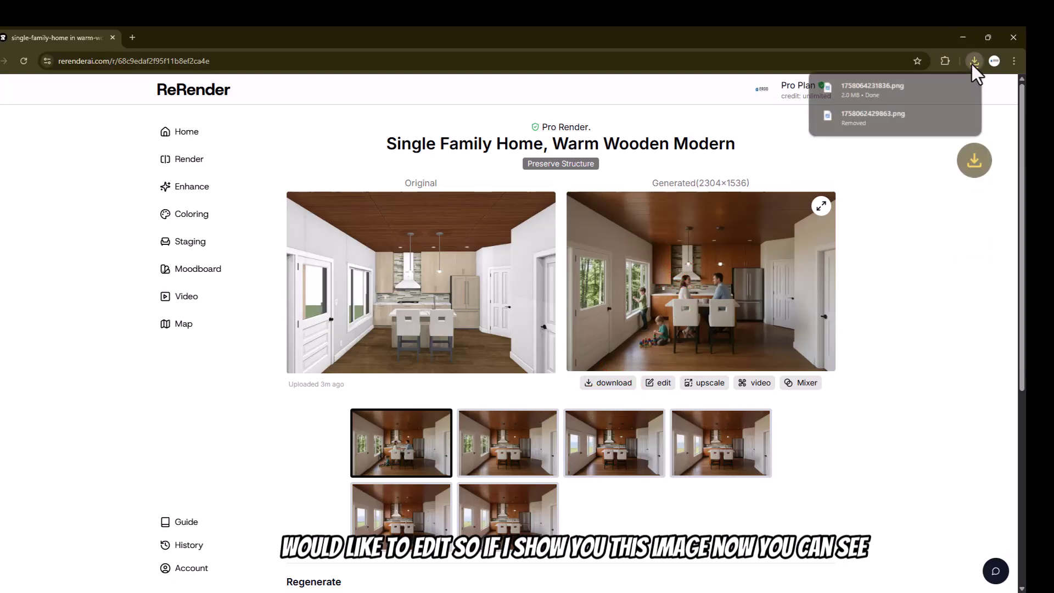
pyautogui.click(894, 85)
pyautogui.scroll(1, 467, 379)
pyautogui.scroll(-2, 465, 392)
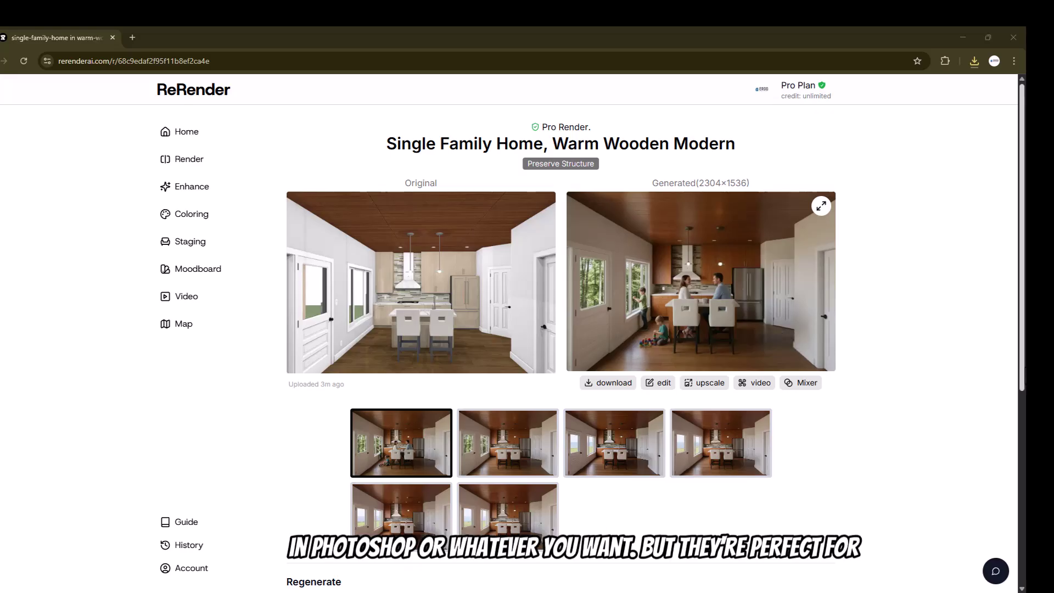
pyautogui.scroll(-2, 812, 420)
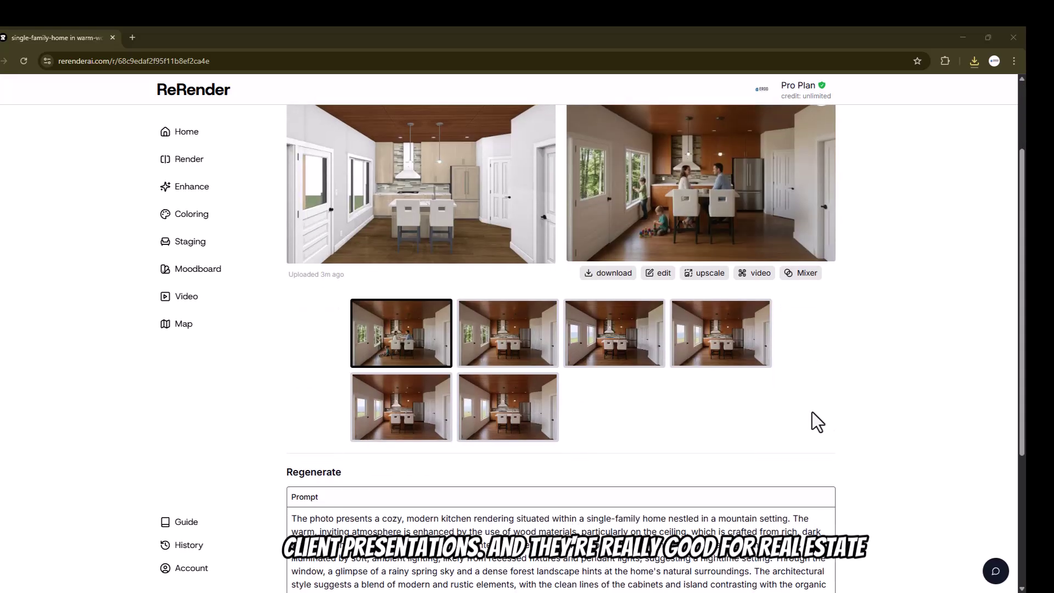
pyautogui.scroll(2, 851, 466)
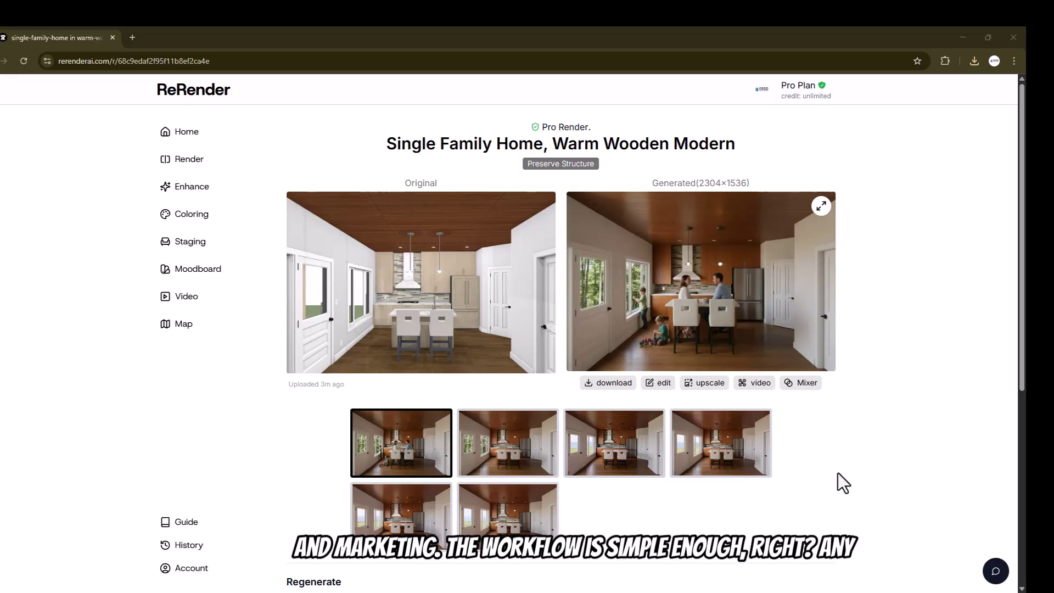
pyautogui.scroll(-1, 829, 457)
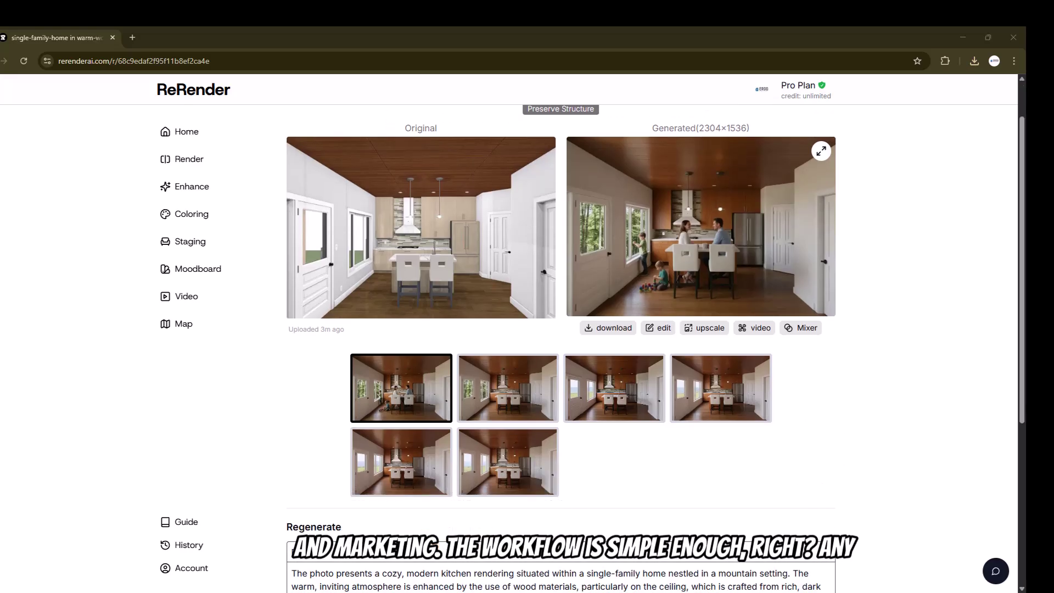